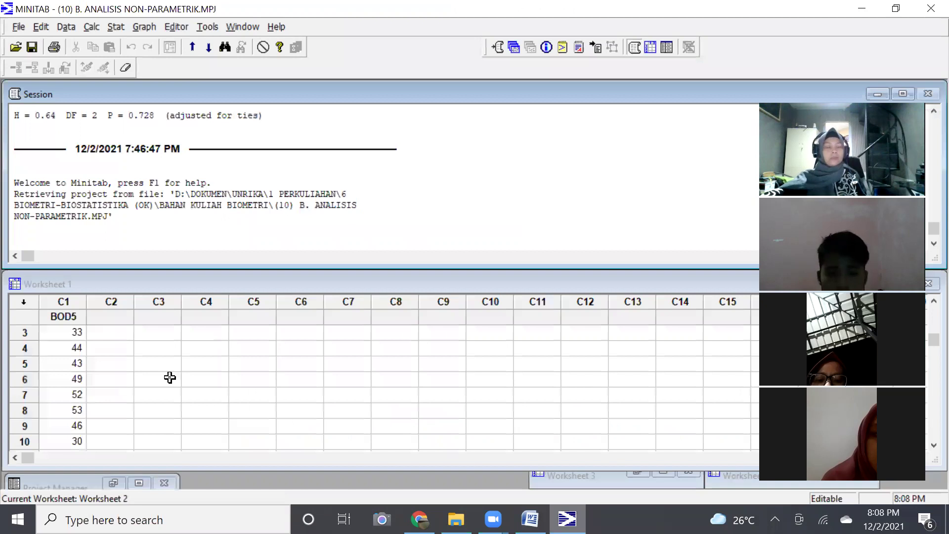
Step: Examine the BOD5 data in column C1 of Worksheet 1, from its heading to its last filled row
left_click(106, 324)
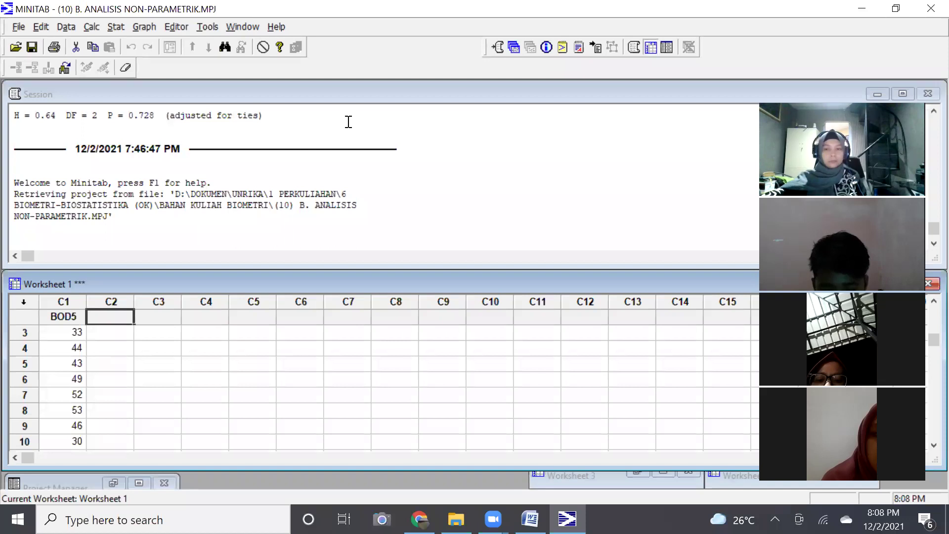
left_click(48, 318)
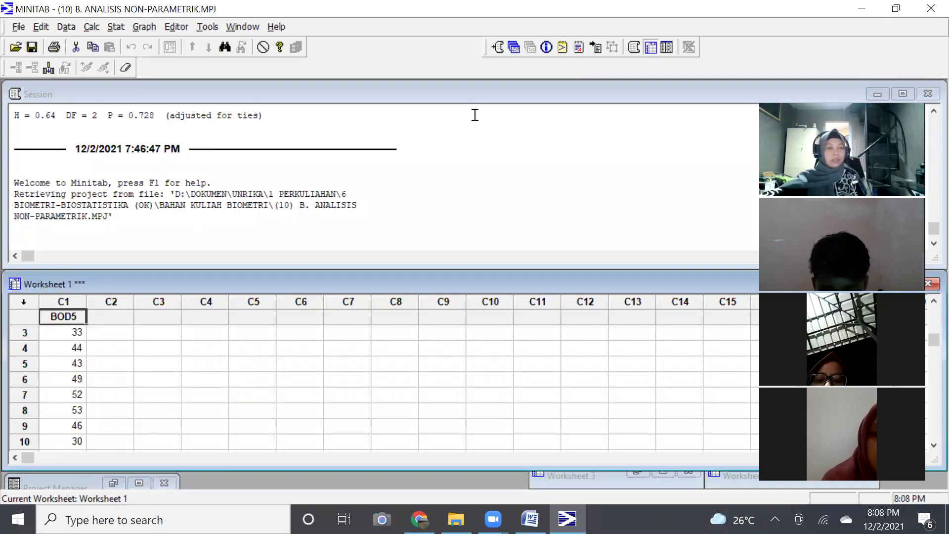
key("Down")
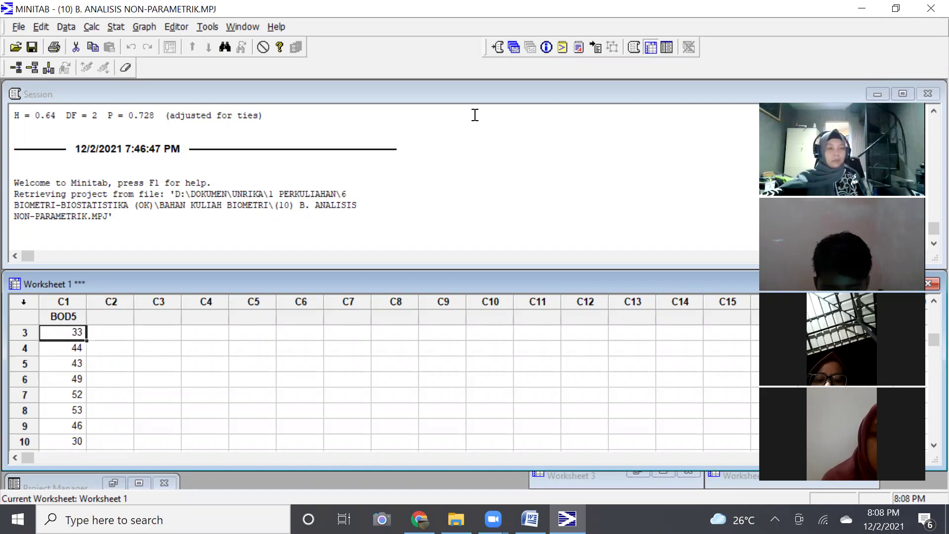
key("Up")
key("Up")
key("Up")
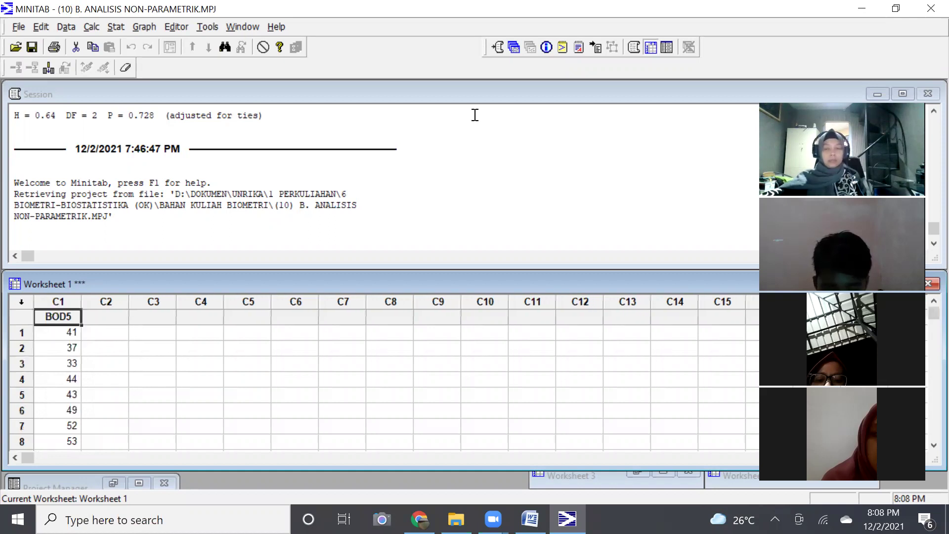
key("Down")
key("Down")
key("Down")
key("Down")
key("Down")
key("Down")
key("Down")
key("Down")
key("Down")
key("Down")
key("Down")
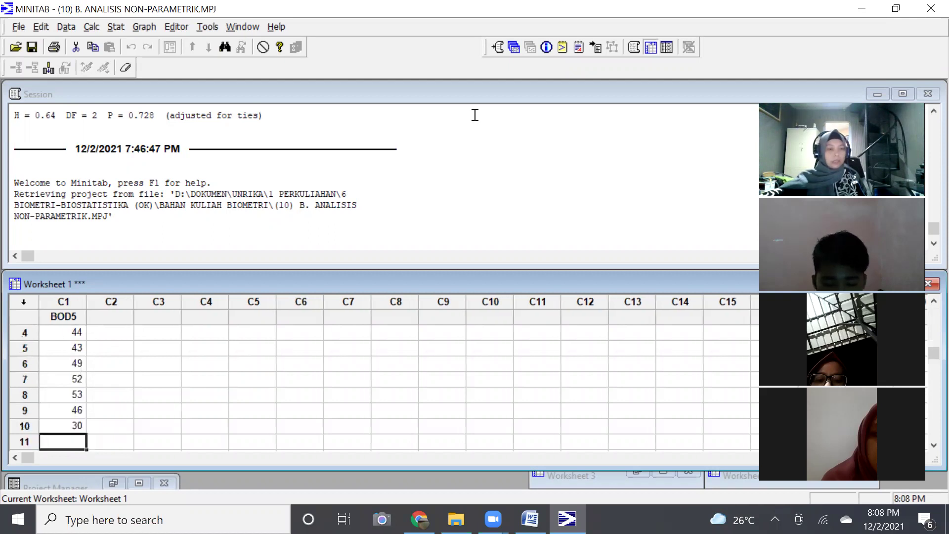
key("Down")
key("Up")
key("Up")
key("Up")
key("ctrl+Home")
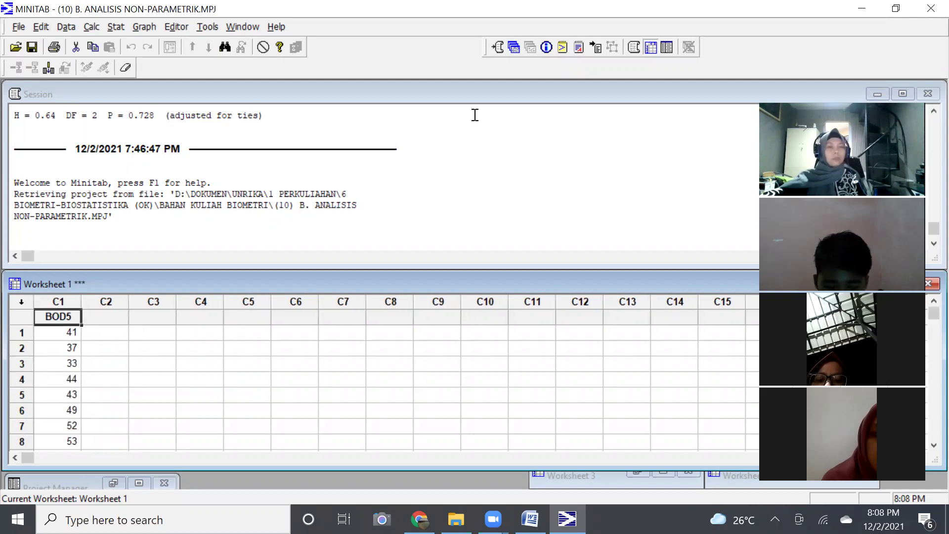
Step: Start a nonparametric 1-Sample Sign test with BOD5 as its only variable
left_click(117, 27)
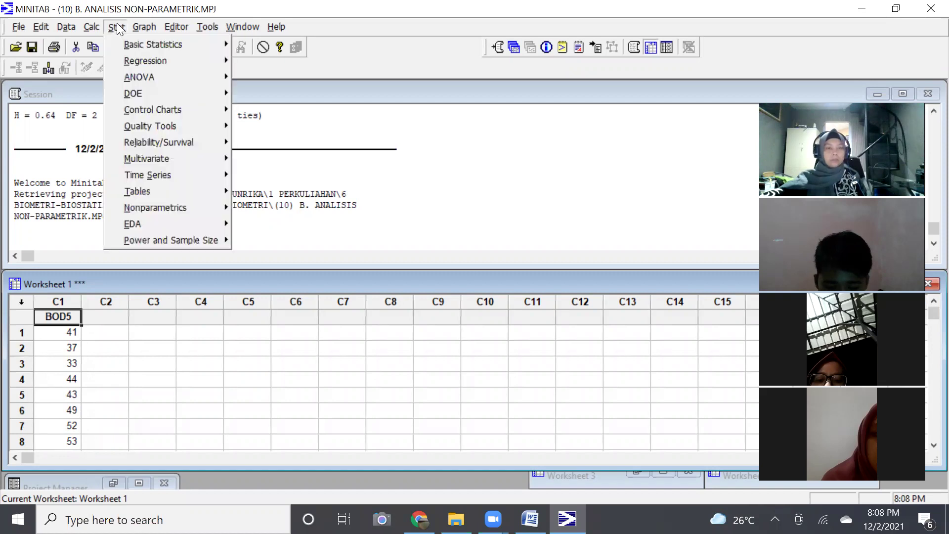
left_click(217, 205)
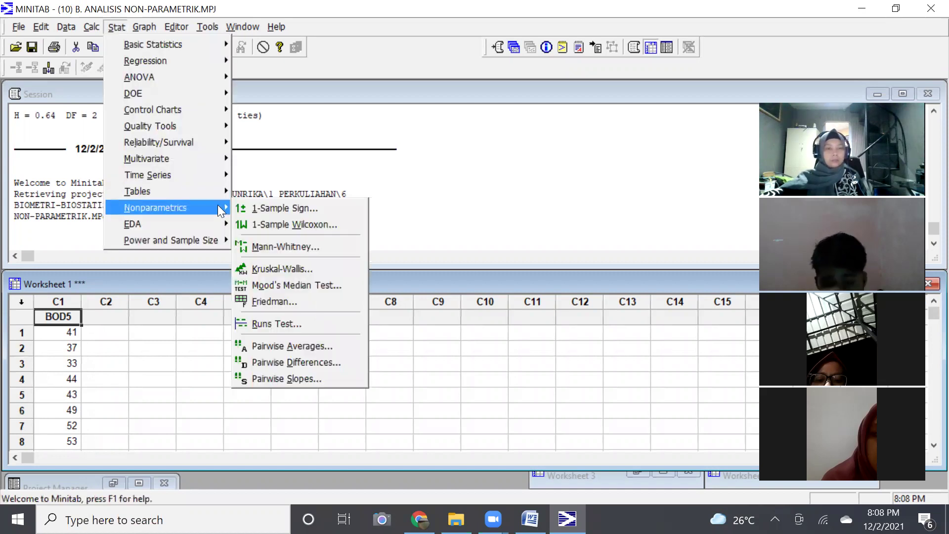
left_click(263, 208)
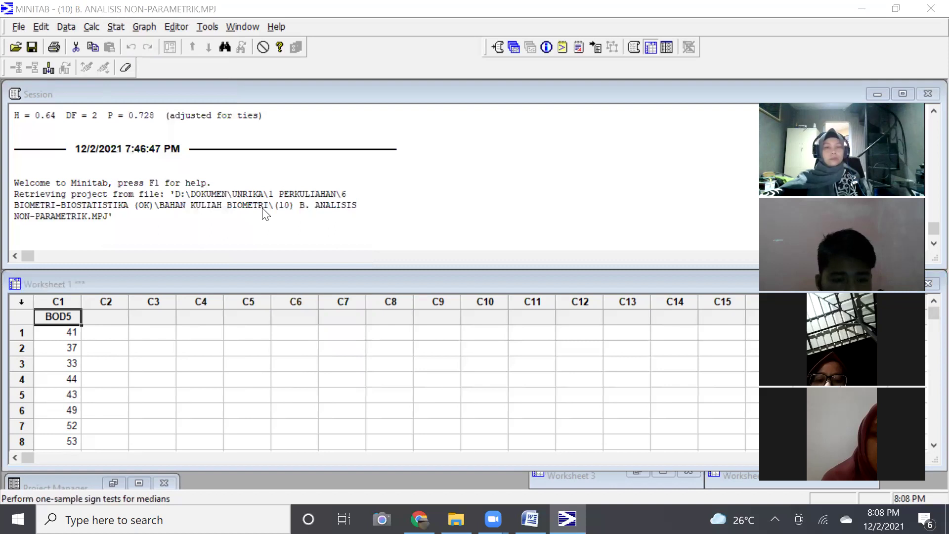
key("BackSpace")
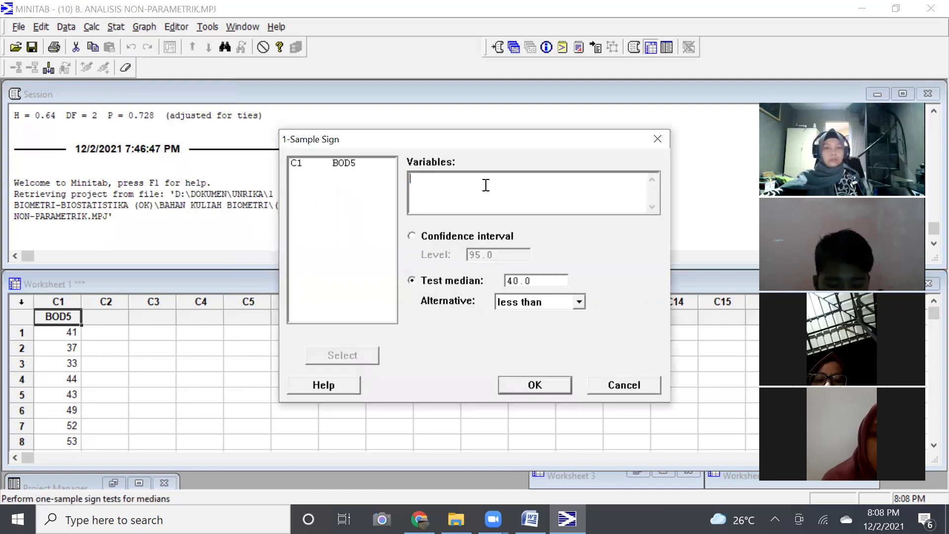
left_click(340, 164)
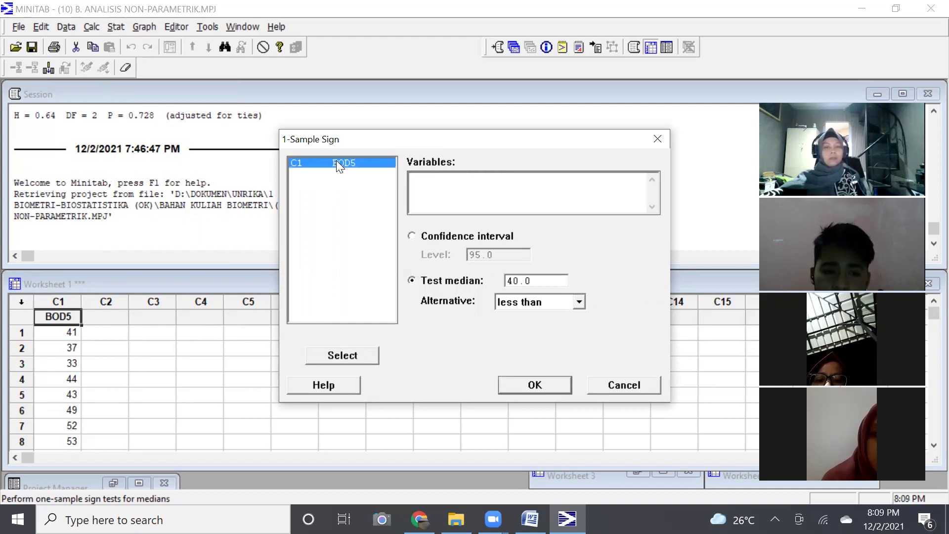
double_click(339, 165)
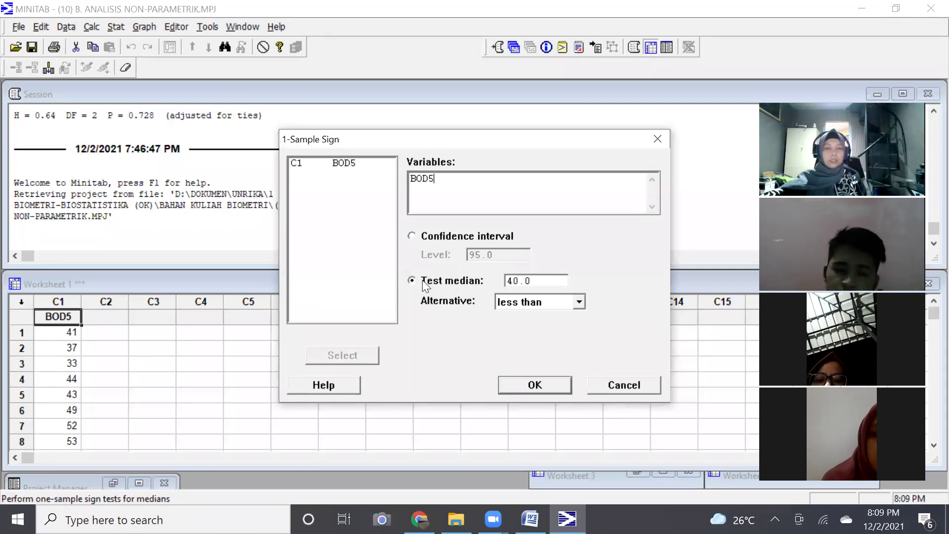
Step: Run the sign test with a test median of 40.0 and the alternative "less than"
left_click(537, 280)
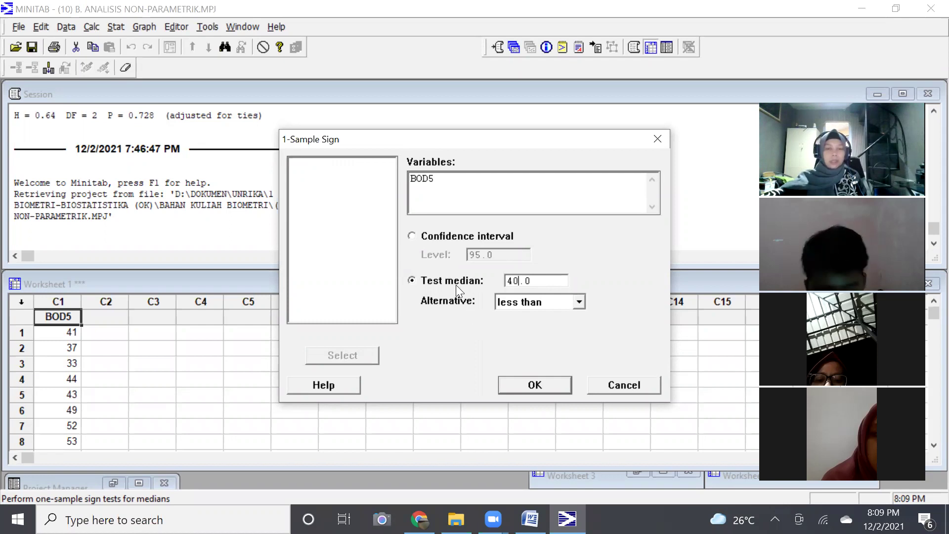
left_click(578, 300)
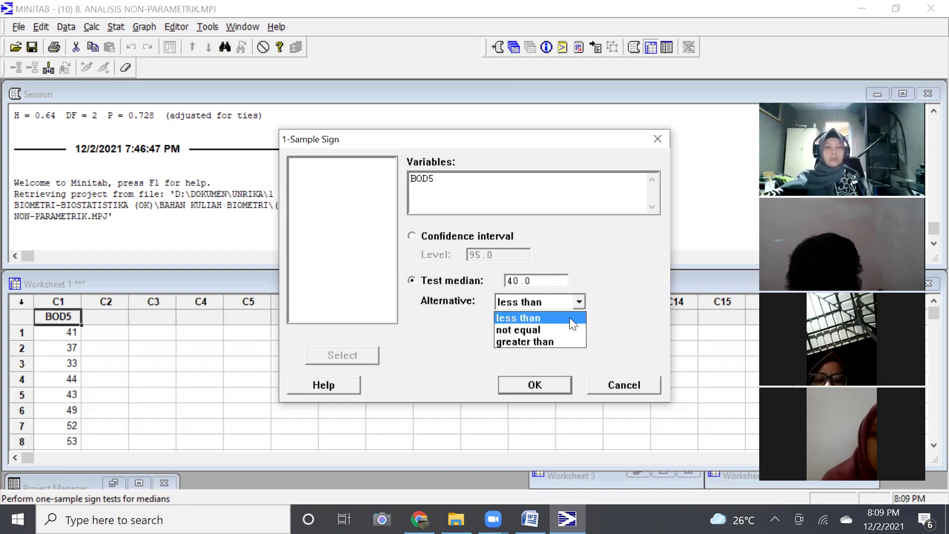
left_click(570, 317)
left_click(544, 383)
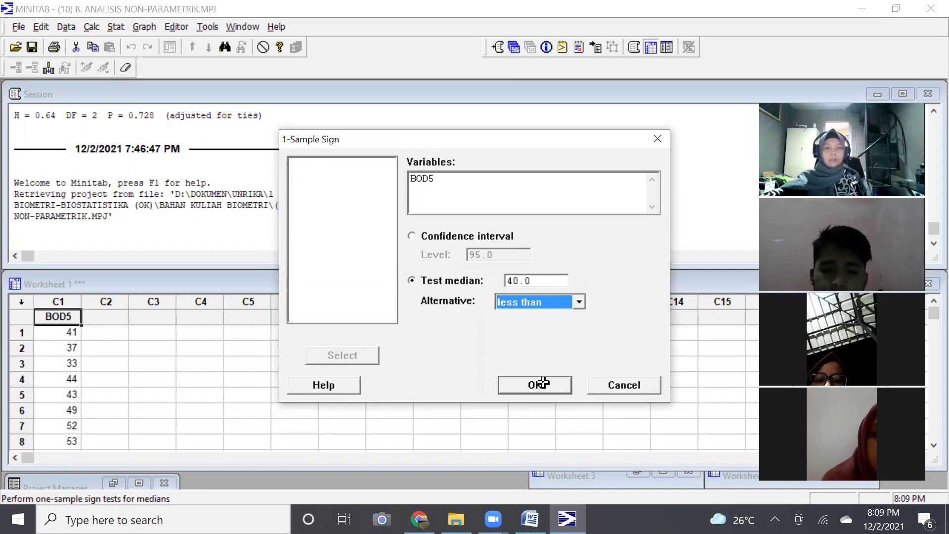
Step: Examine the sign test output for BOD5 in the session and highlight its P value
left_click(17, 150)
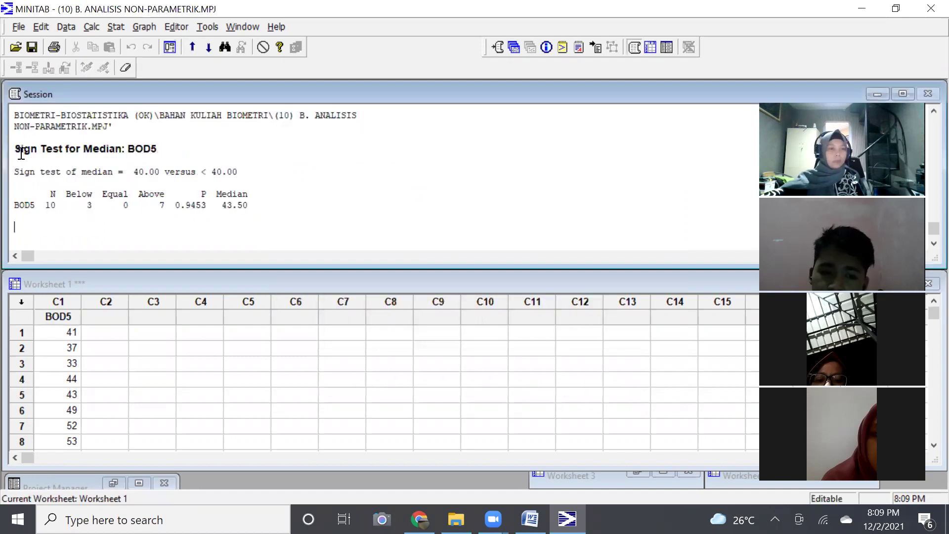
key("Down")
key("Down")
key("Down")
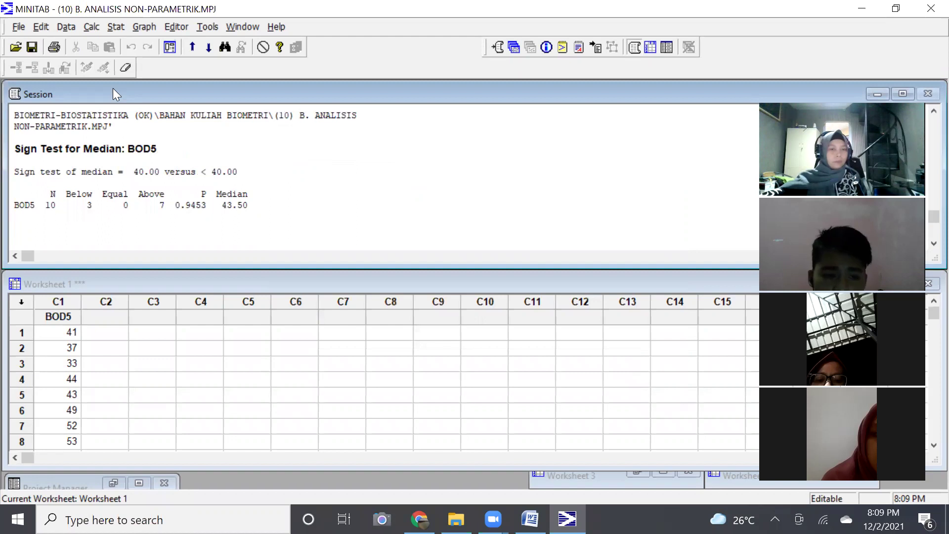
key("Down")
key("Down")
key("ctrl+Right")
key("ctrl+Right")
key("ctrl+Right")
key("ctrl+Right")
key("ctrl+Right")
key("ctrl+shift+Right")
key("shift+Right")
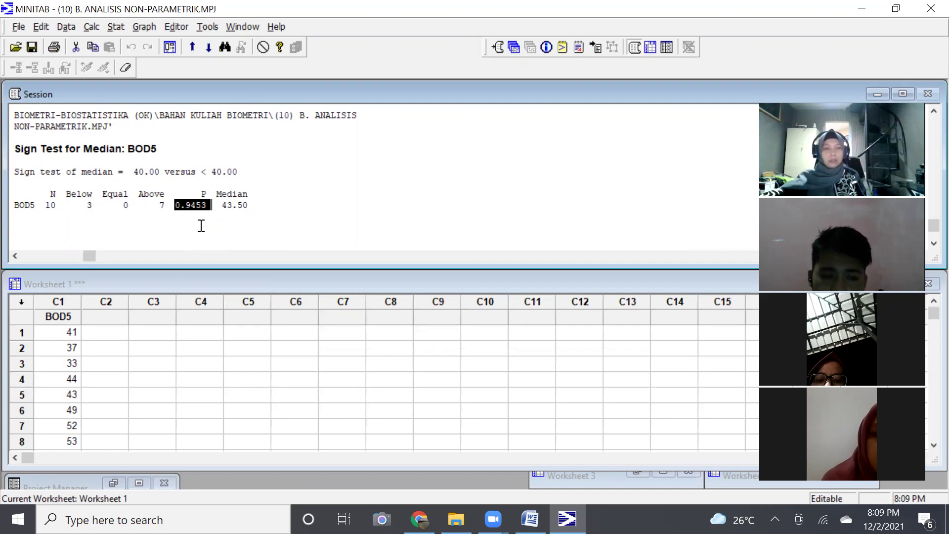
Step: Minimize Worksheet 1 and restore the minimized Worksheet 2
left_click(98, 332)
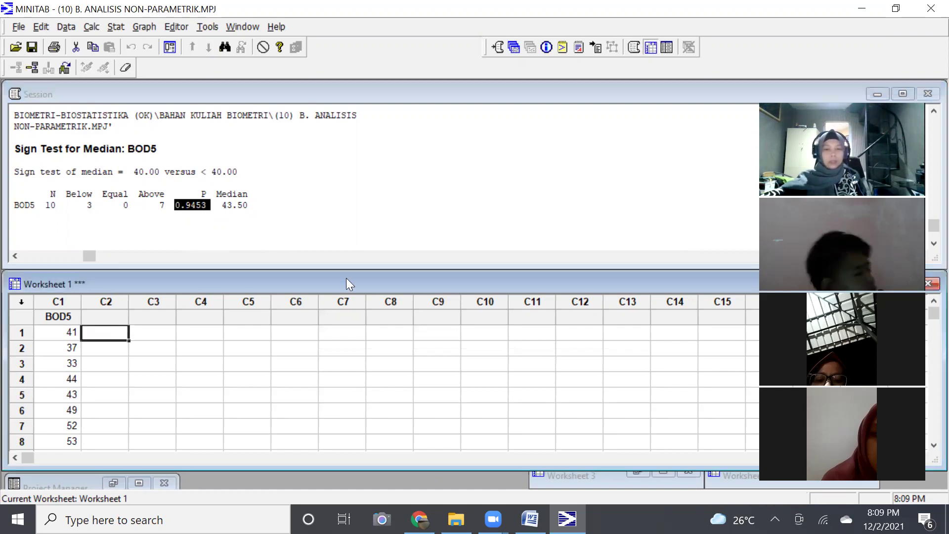
left_click(753, 259)
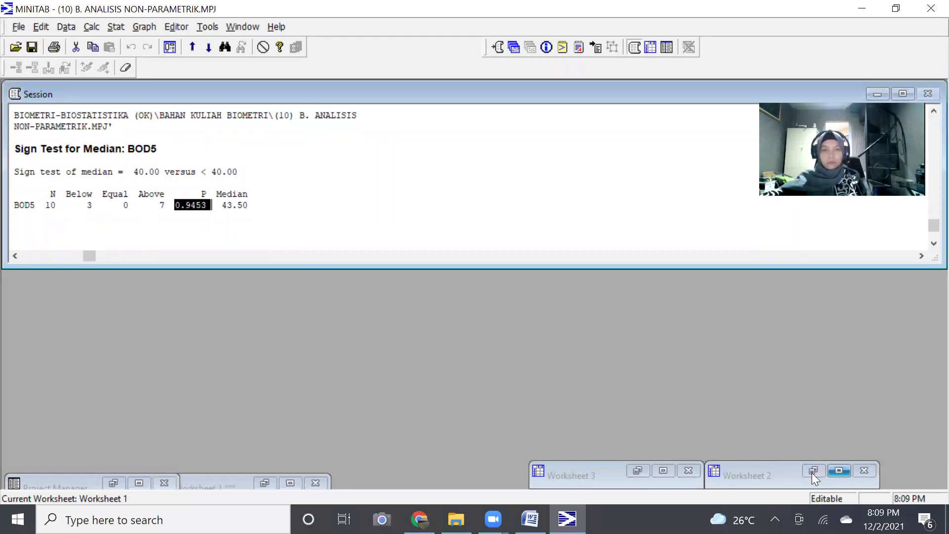
left_click(813, 471)
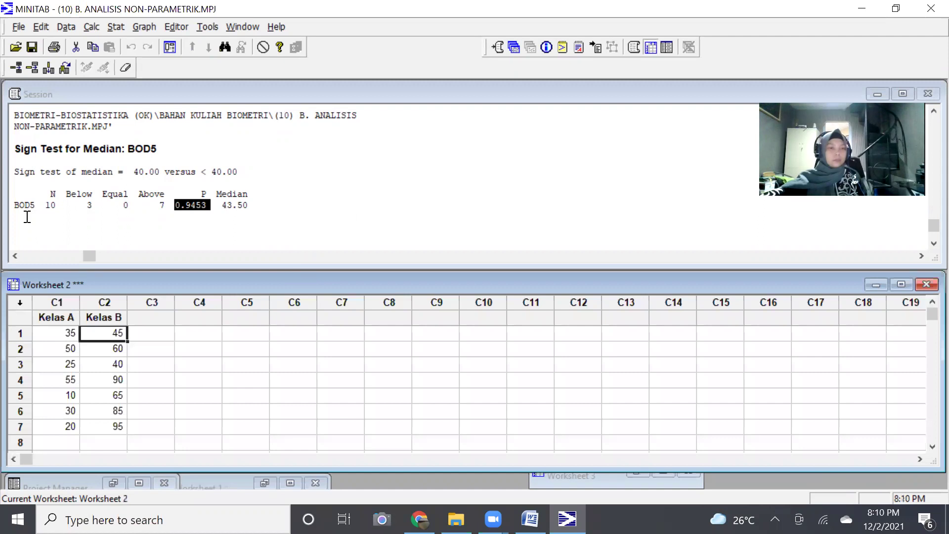
Step: Examine the Kelas A and Kelas B data in columns C1 and C2 of Worksheet 2
left_click(32, 234)
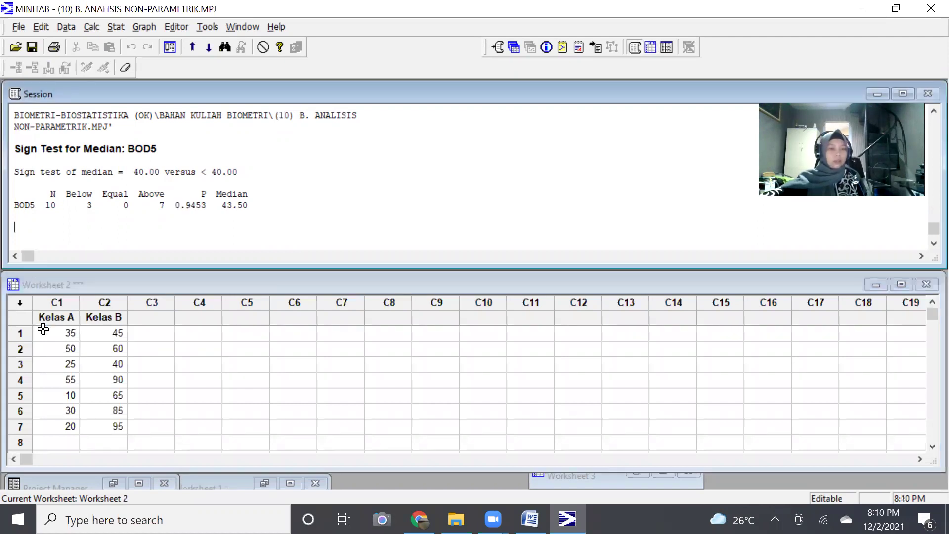
left_click(44, 329)
key("Down")
key("Right")
key("Down")
key("Left")
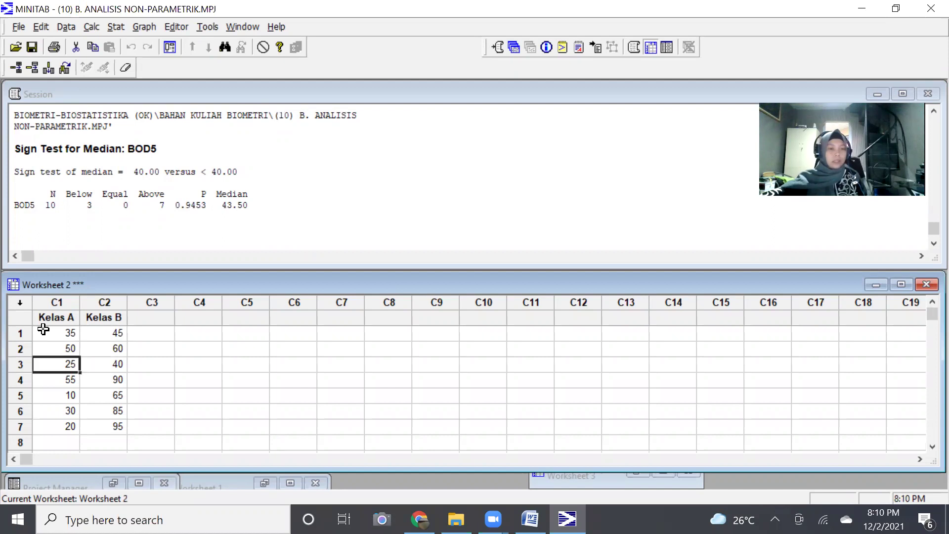
key("Down")
key("Down")
key("Down")
key("Right")
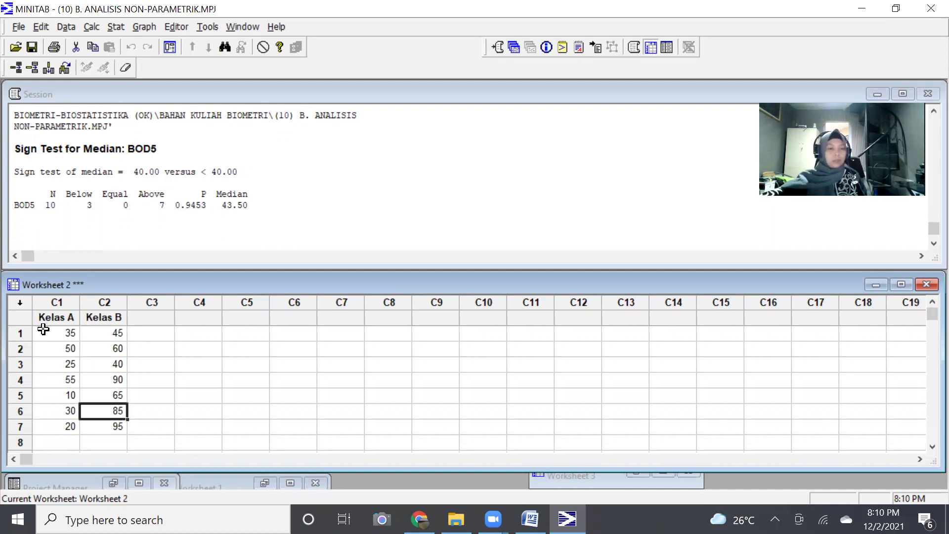
key("Down")
key("Up")
key("Up")
key("Up")
key("Up")
key("Up")
key("Up")
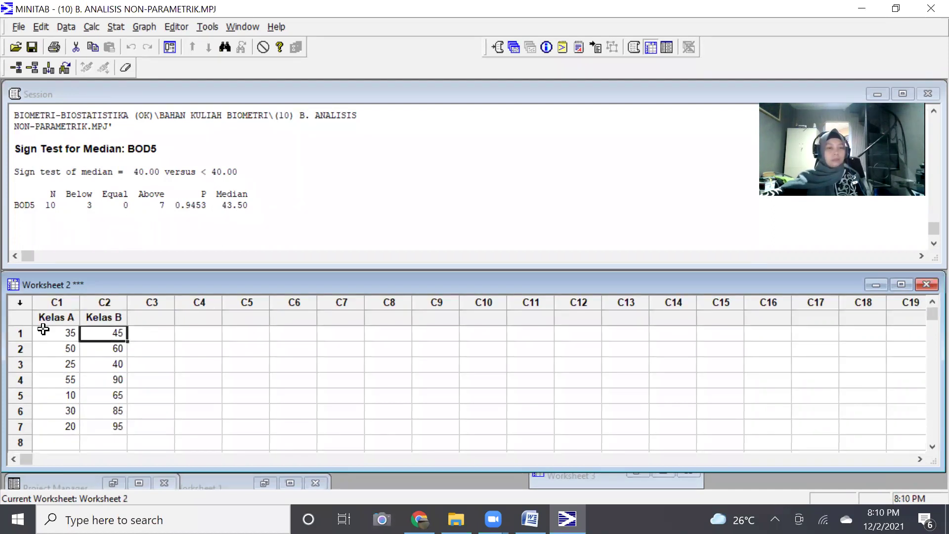
left_click(43, 330)
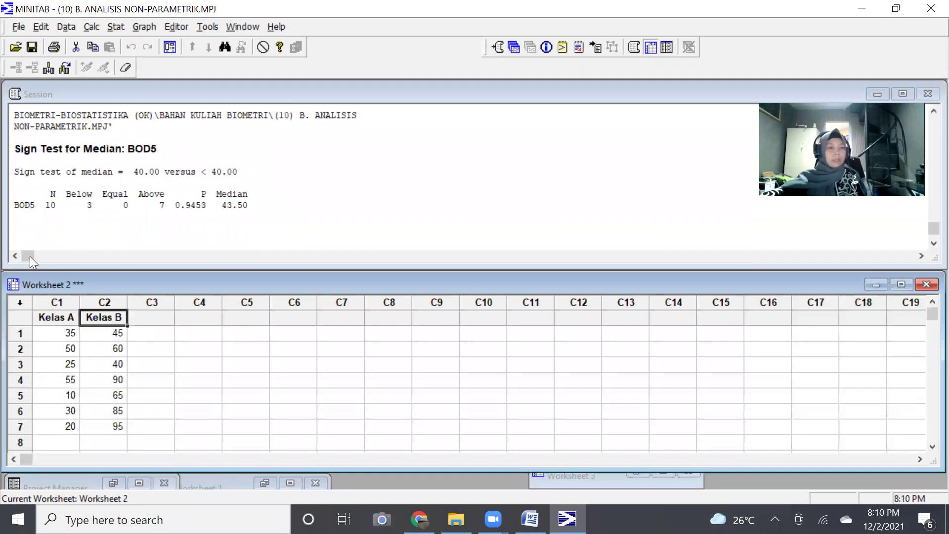
Step: Start a nonparametric Mann-Whitney test and clear its first and second sample entries
left_click(30, 230)
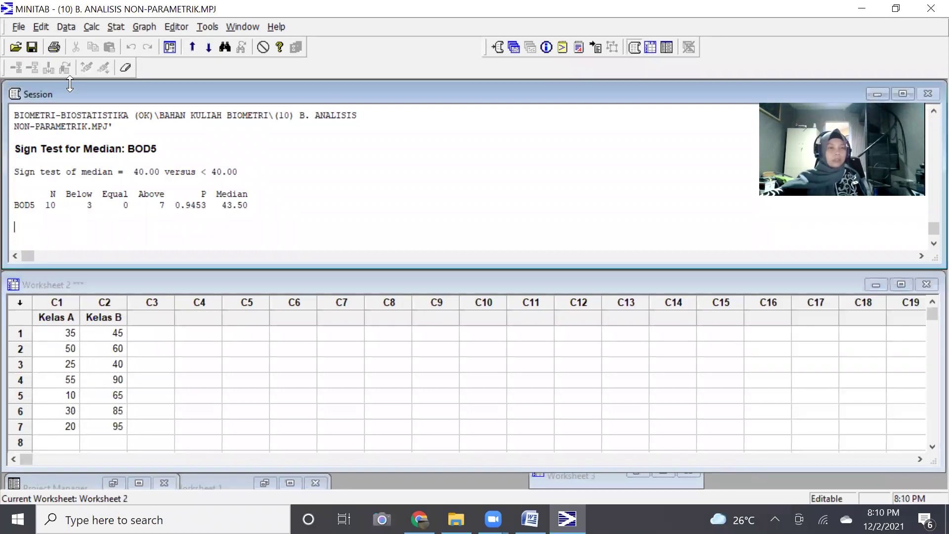
left_click(115, 26)
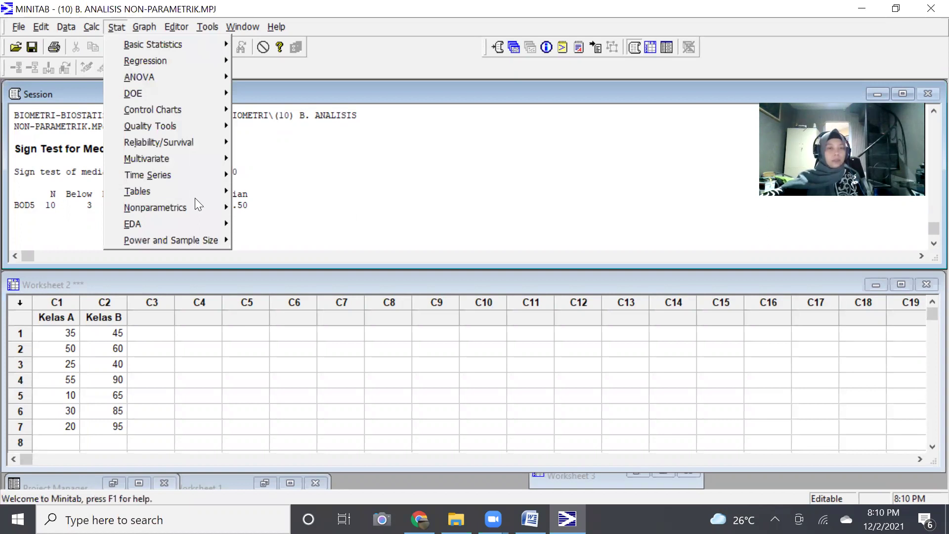
mouse_move(196, 203)
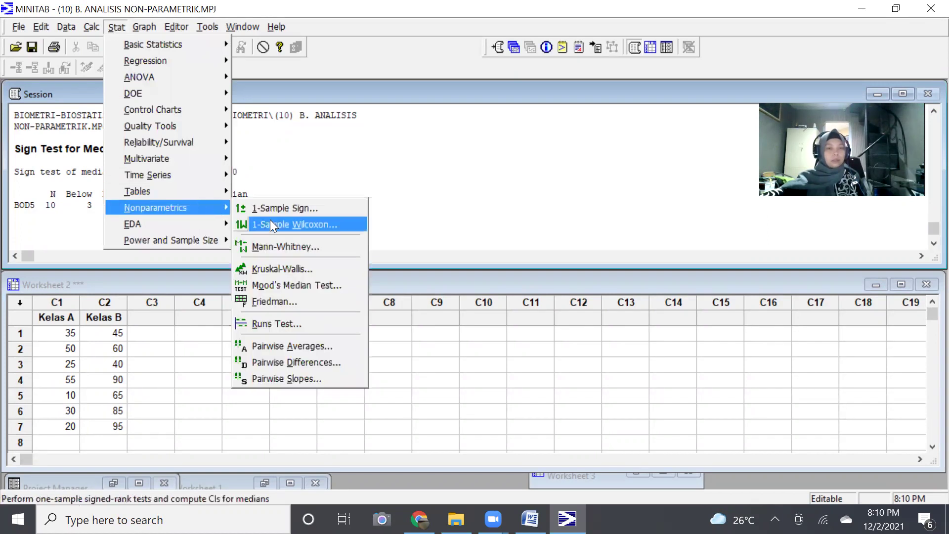
left_click(277, 248)
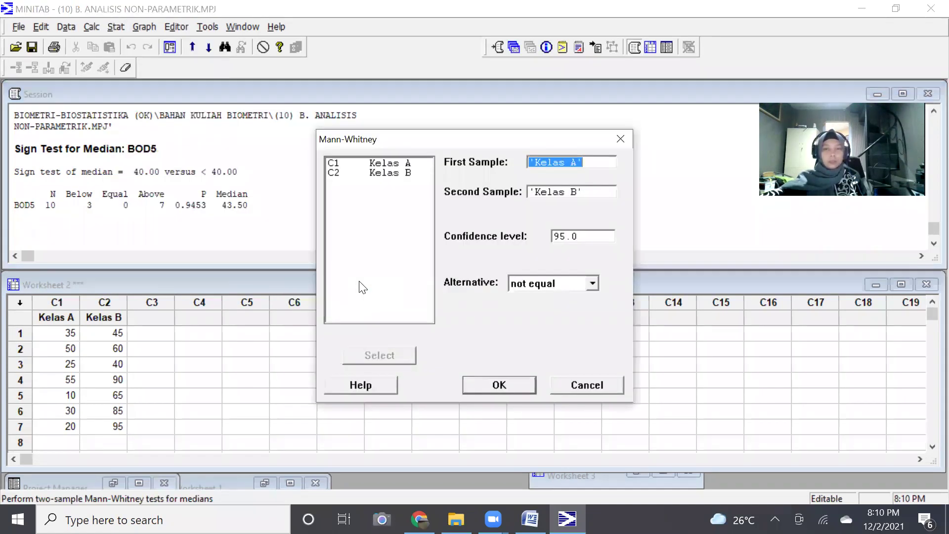
left_click(590, 162)
key("BackSpace")
key("BackSpace")
key("BackSpace")
key("BackSpace")
key("BackSpace")
key("BackSpace")
key("BackSpace")
key("BackSpace")
key("BackSpace")
left_click(599, 195)
key("BackSpace")
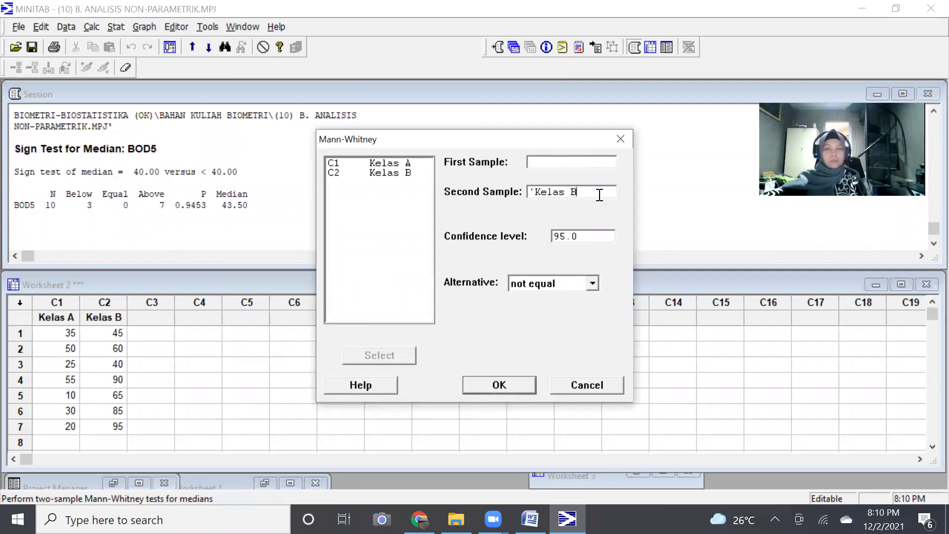
key("BackSpace")
key("BackSpace")
key("BackSpace")
key("BackSpace")
key("BackSpace")
key("BackSpace")
key("BackSpace")
key("BackSpace")
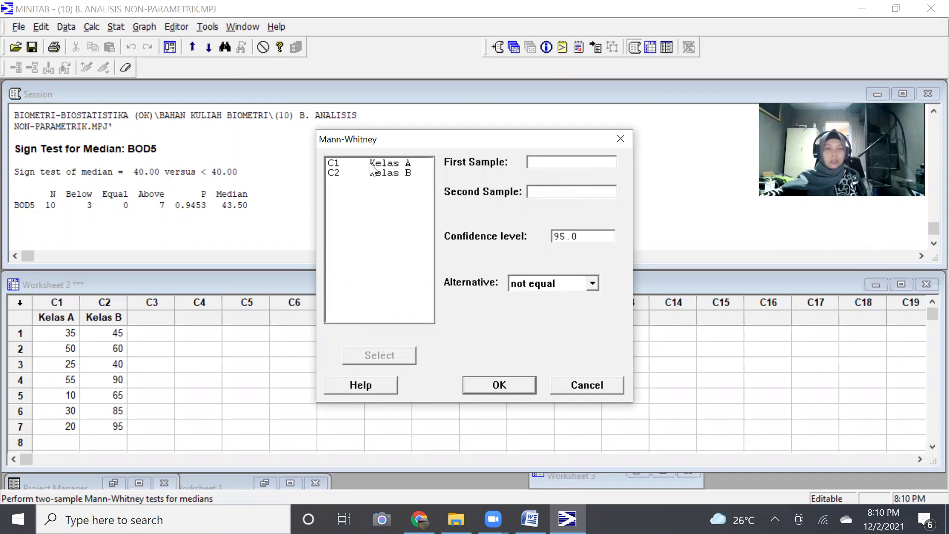
Step: Assign Kelas A as the first sample and Kelas B as the second sample of the Mann-Whitney test
key("shift+Tab")
left_click(376, 359)
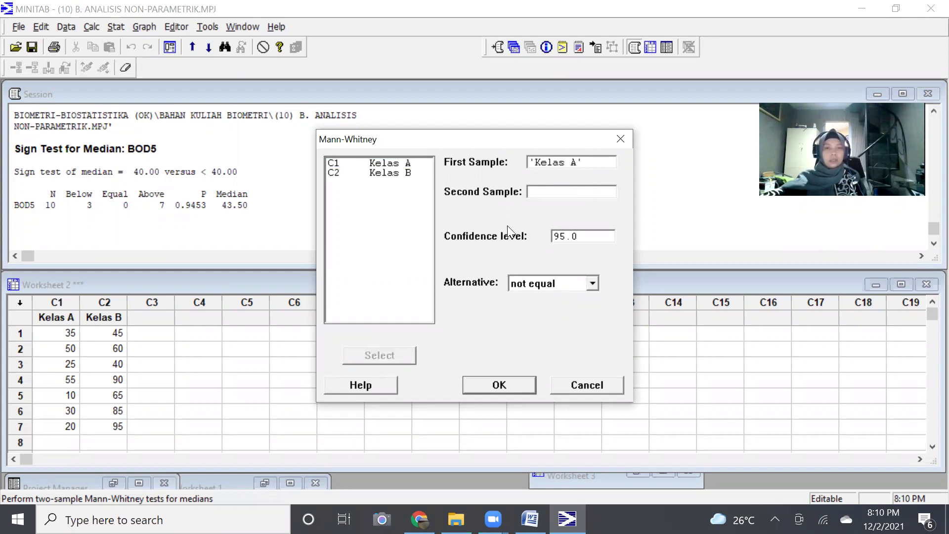
left_click(400, 173)
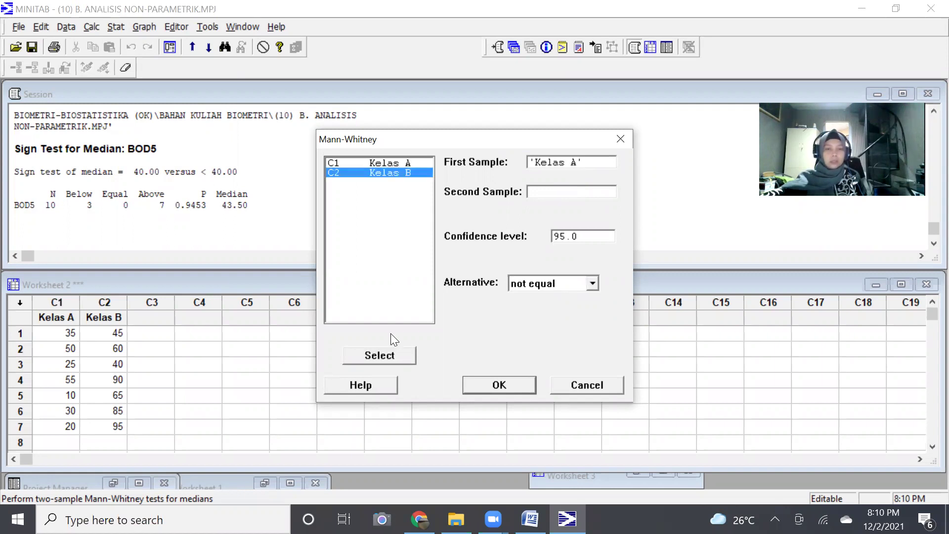
left_click(401, 354)
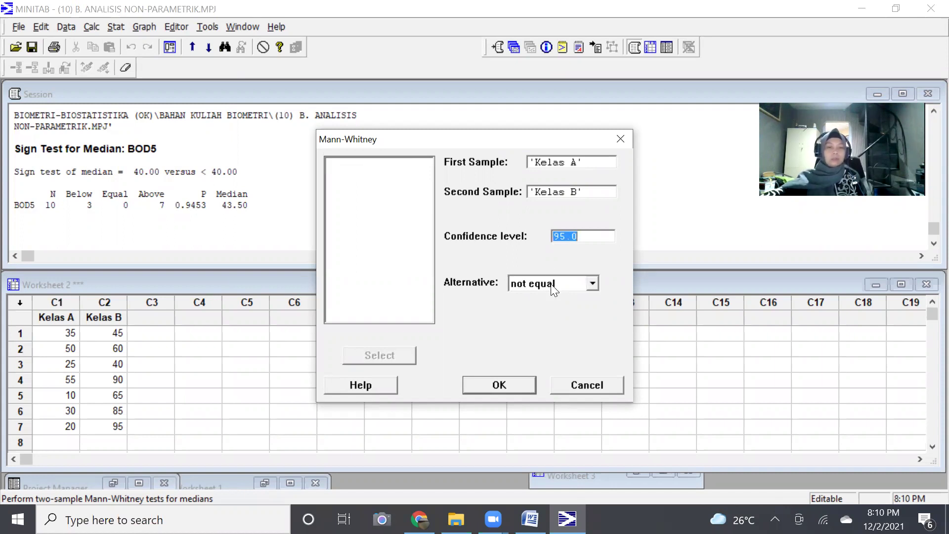
Step: Run the Mann-Whitney test with a 95.0 confidence level and the not equal alternative, and view its session output
left_click(506, 389)
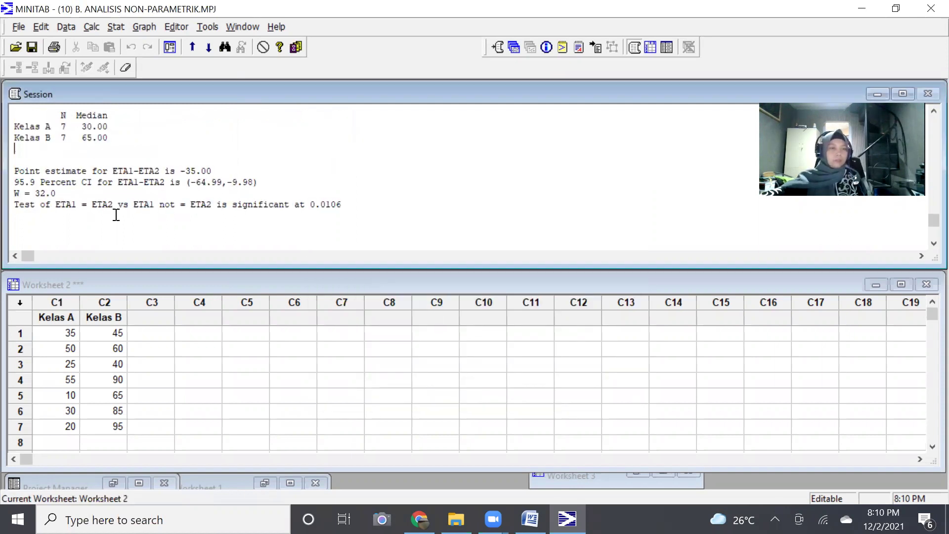
scroll(117, 215, "up", 2)
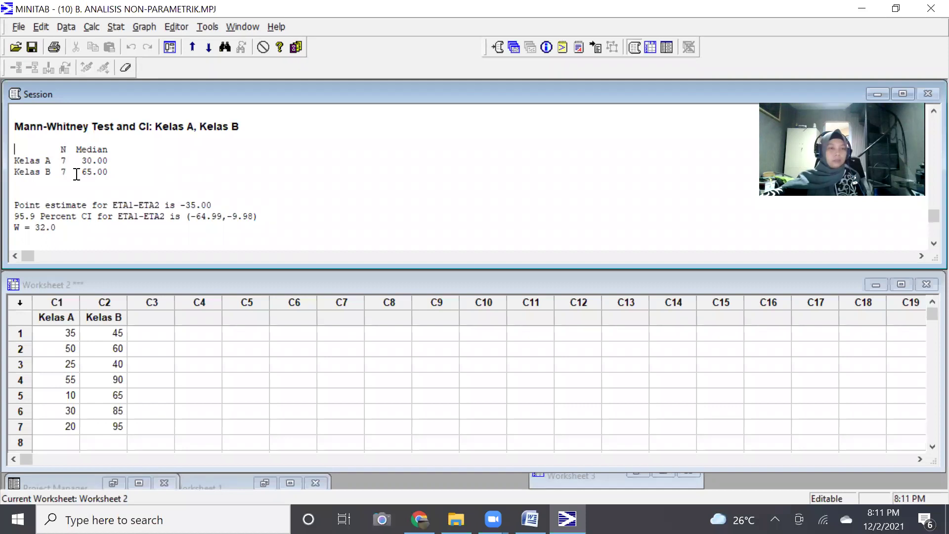
key("ctrl+End")
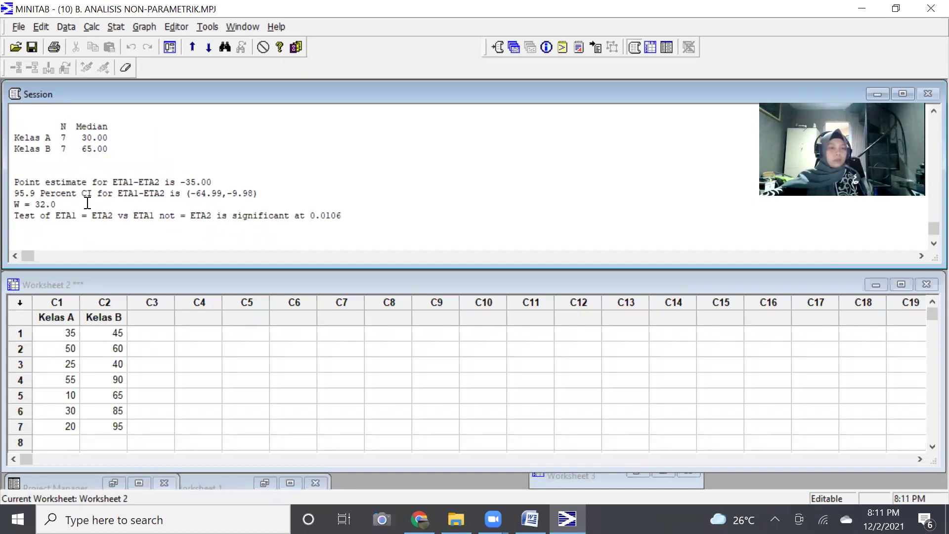
Step: Highlight the hypothesis statement "Test of ETA1 = ETA2 vs ETA1 not = ETA2" in the Mann-Whitney output
left_click(210, 216)
key("shift+Right")
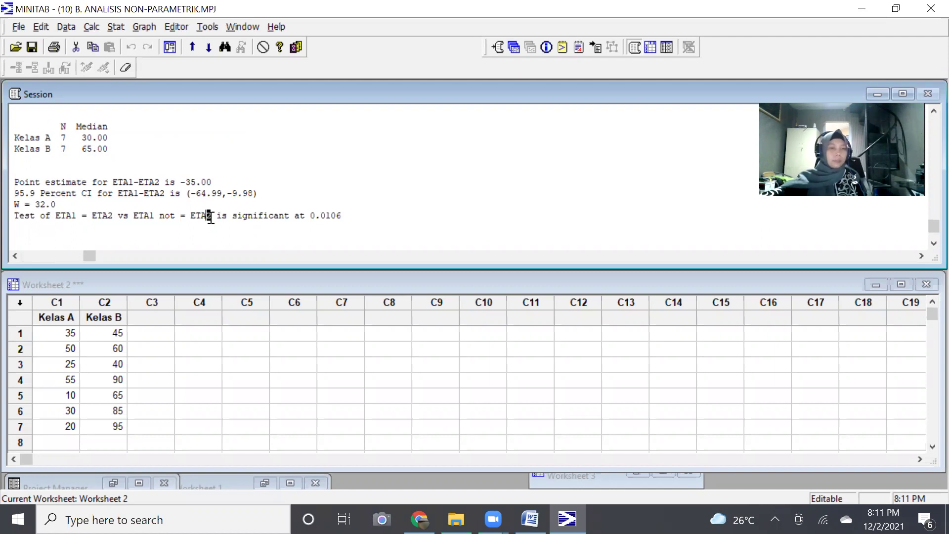
key("ctrl+shift+Left")
key("ctrl+shift+Left")
key("ctrl+shift+Left")
key("ctrl+shift+Left")
key("ctrl+shift+Left")
key("ctrl+shift+Left")
key("ctrl+shift+Left")
key("ctrl+shift+Left")
key("ctrl+shift+Left")
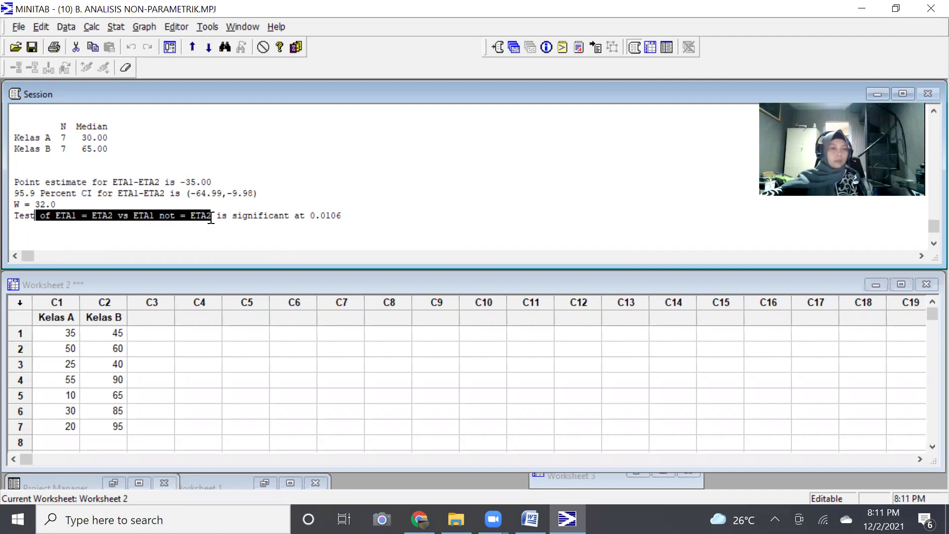
key("shift+Left")
key("shift+Left")
key("shift+Left")
key("shift+Left")
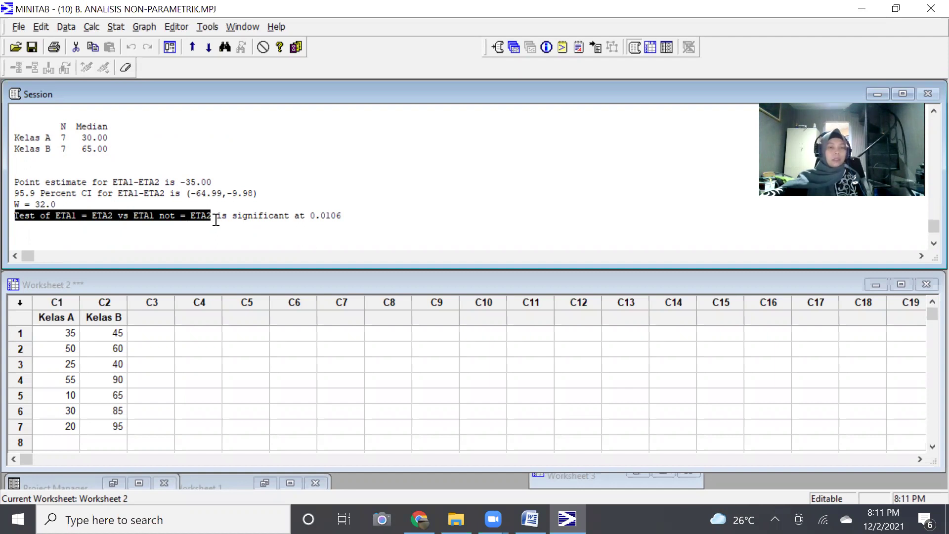
Step: Highlight the significance value and the Kelas A and Kelas B medians in the Mann-Whitney output
left_click(310, 218)
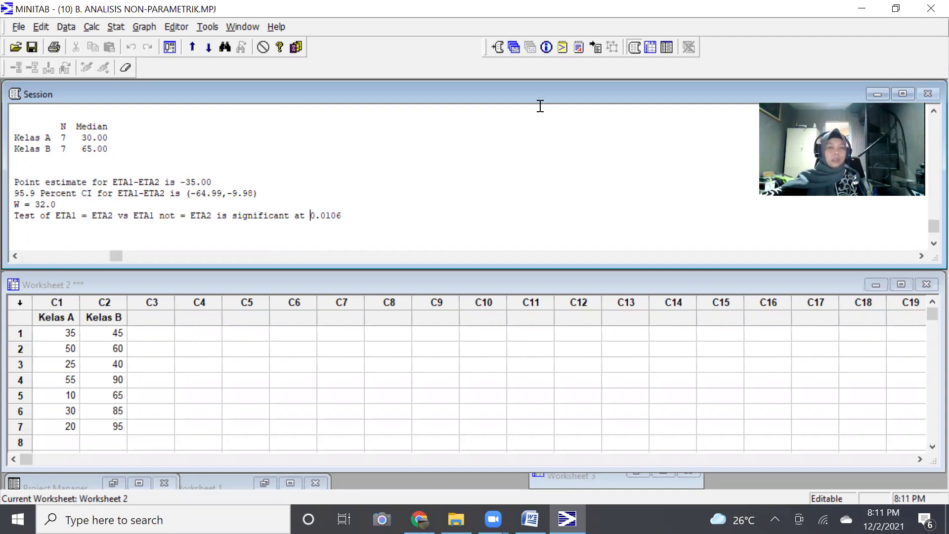
key("shift+Right")
key("shift+Right")
key("shift+Right")
key("shift+Right")
key("shift+Right")
key("shift+Right")
key("shift+Right")
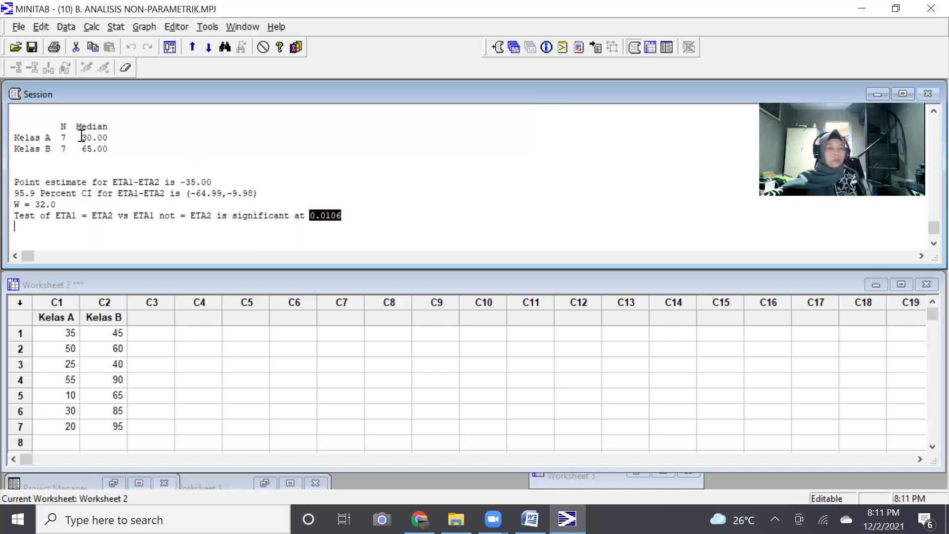
mouse_move(77, 137)
left_mouse_down()
mouse_move(111, 148)
mouse_move(74, 151)
left_mouse_up()
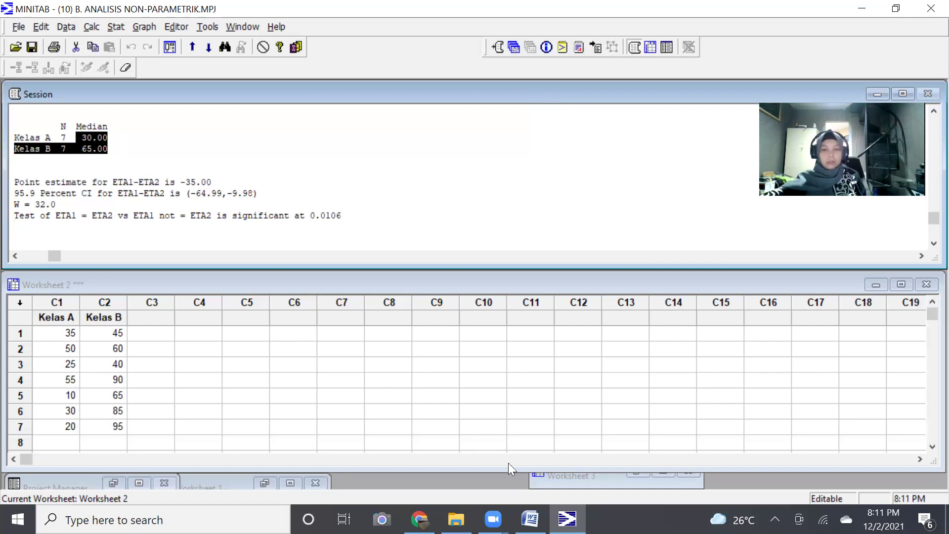
Step: Switch to the Word document and read the introduction and hypotheses of the Kruskal-Wallis test
left_click(530, 519)
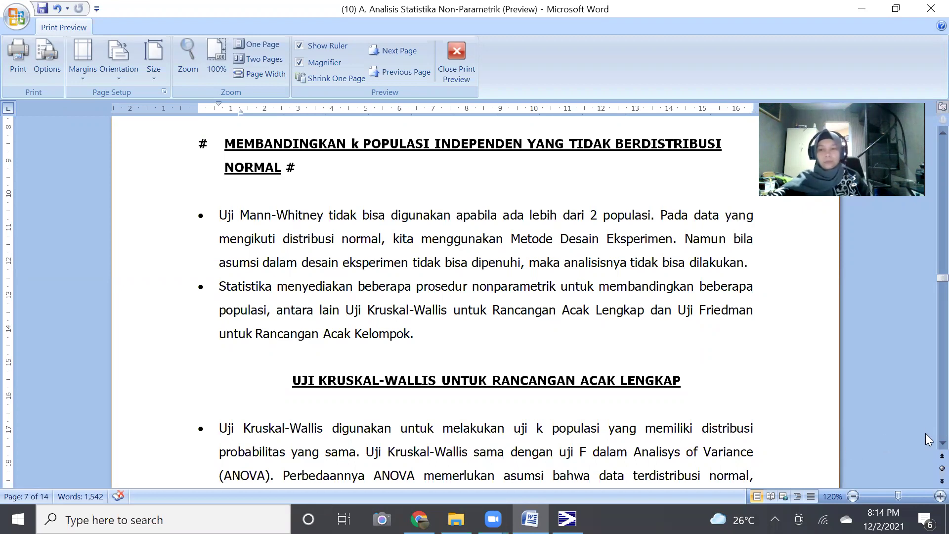
scroll(926, 440, "down", 2)
scroll(926, 439, "down", 2)
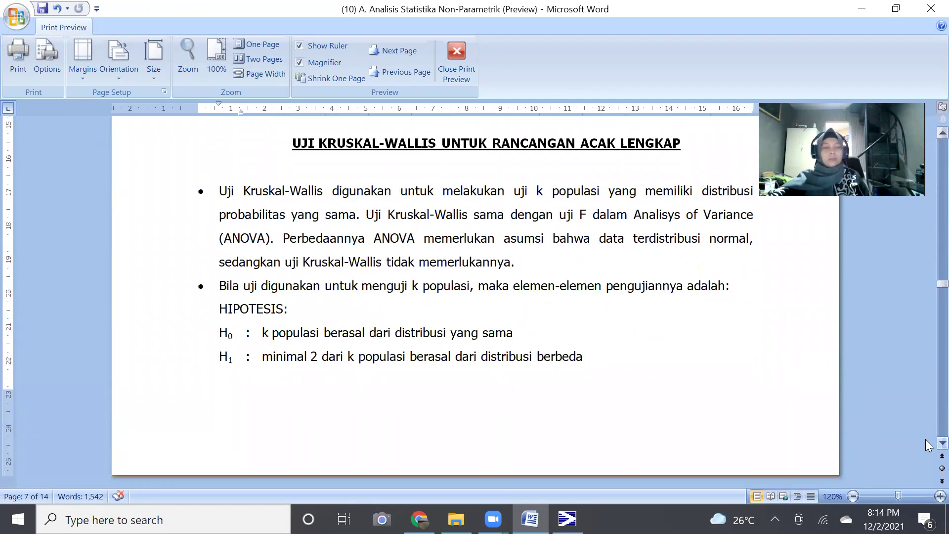
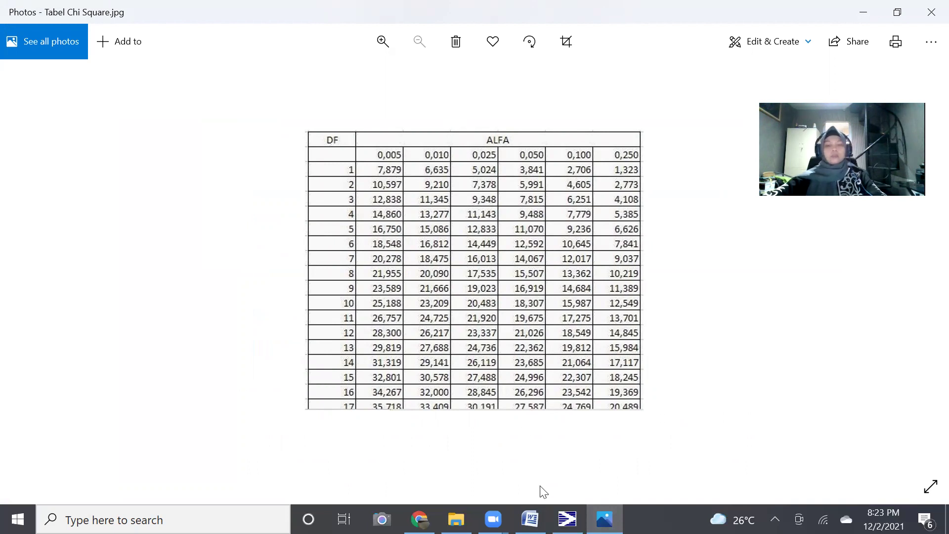
Step: Switch from the Chi-Square table image to the Word document and highlight the H0 hypothesis of the Kruskal-Wallis chili packaging example
left_click(530, 519)
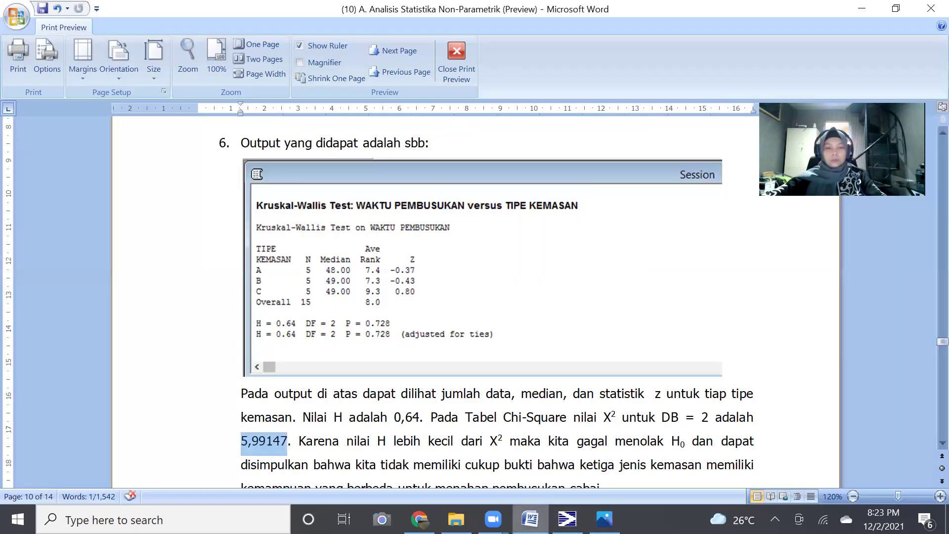
scroll(926, 440, "down", 3)
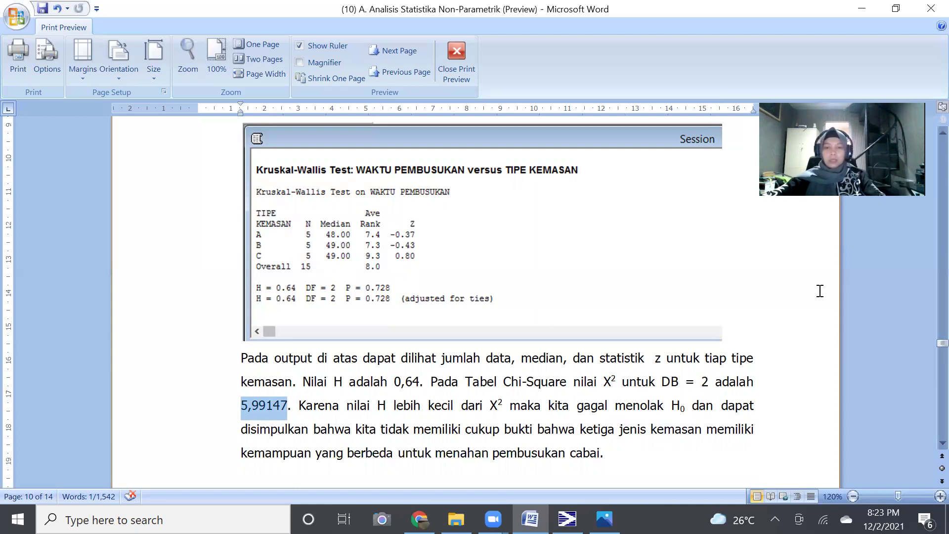
scroll(925, 207, "up", 10)
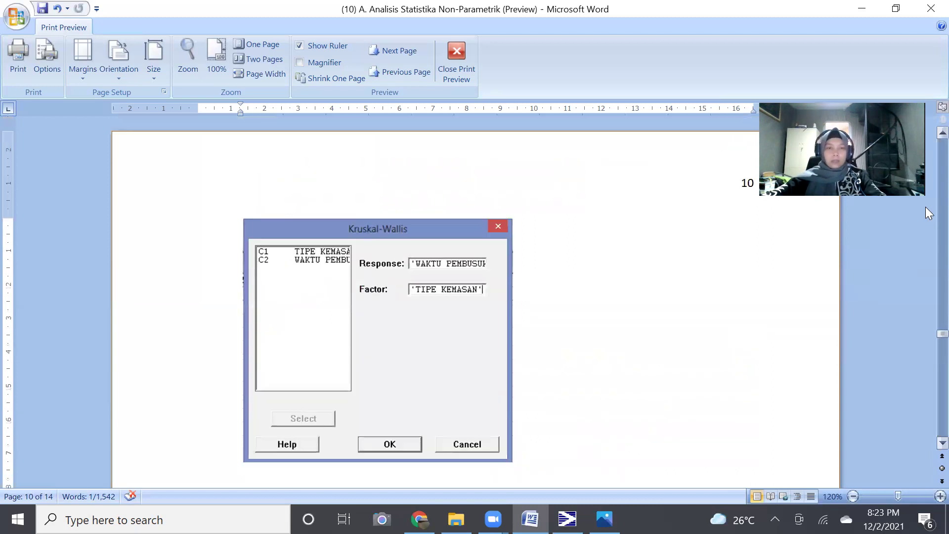
scroll(926, 207, "up", 10)
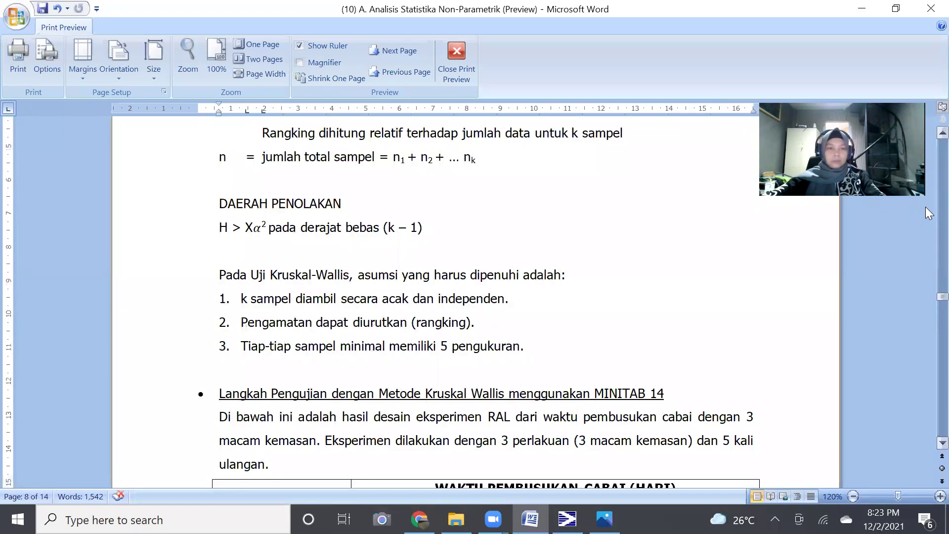
scroll(926, 400, "down", 6)
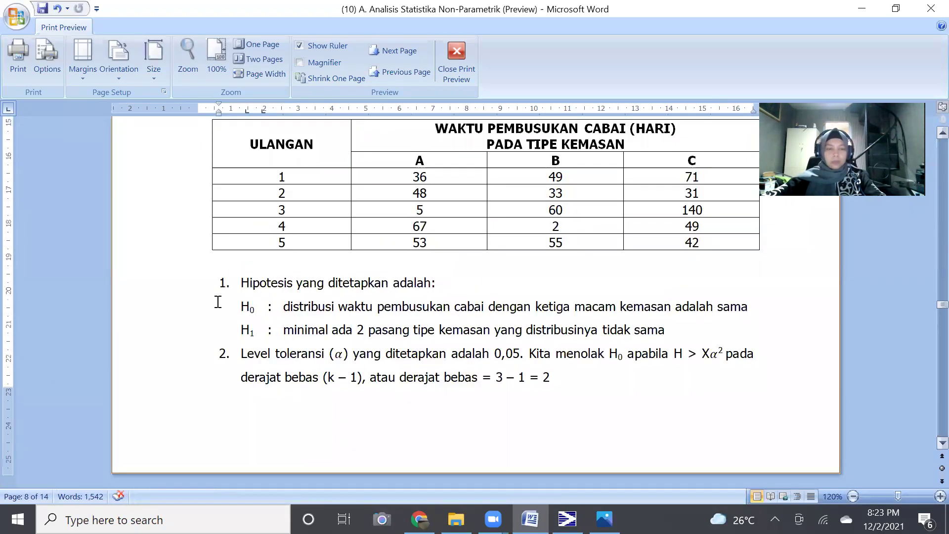
left_click(154, 305)
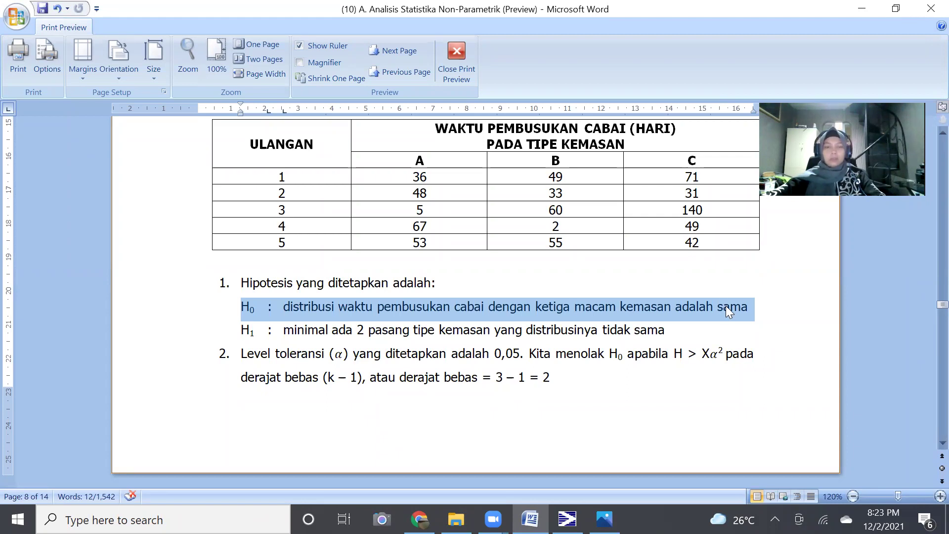
Step: Review the Kruskal-Wallis procedure, output and conclusion in the document, up to the start of the Friedman test section
key("Page_Down")
key("Page_Down")
key("Page_Down")
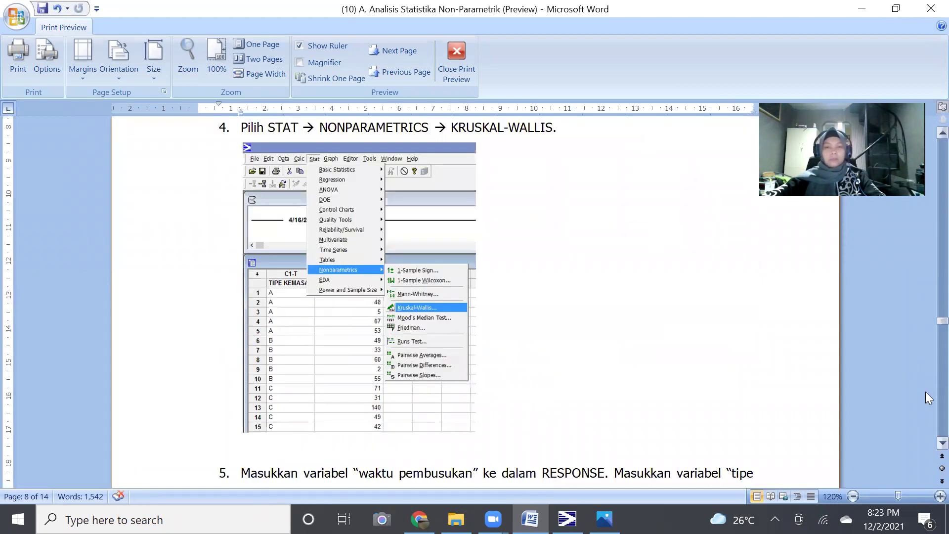
key("Page_Down")
key("Page_Down")
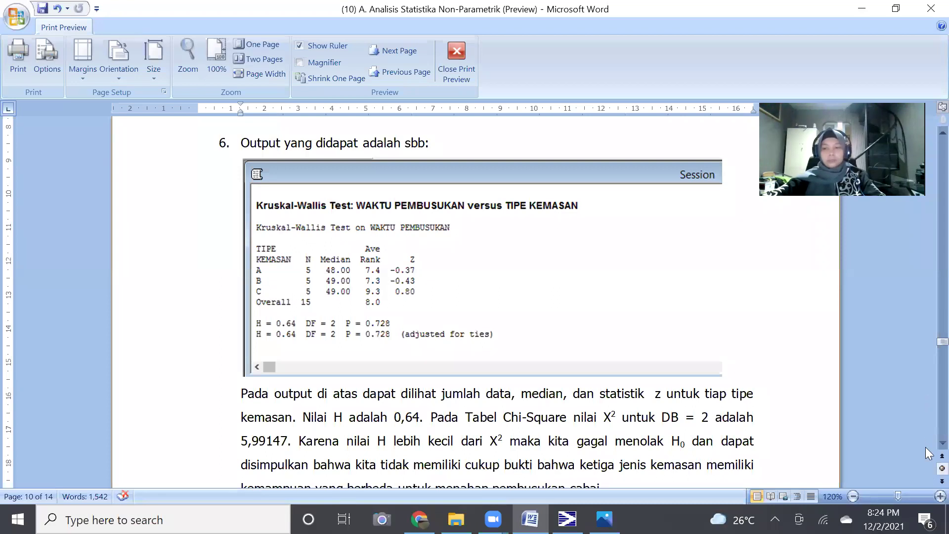
scroll(926, 446, "down", 2)
scroll(925, 446, "down", 2)
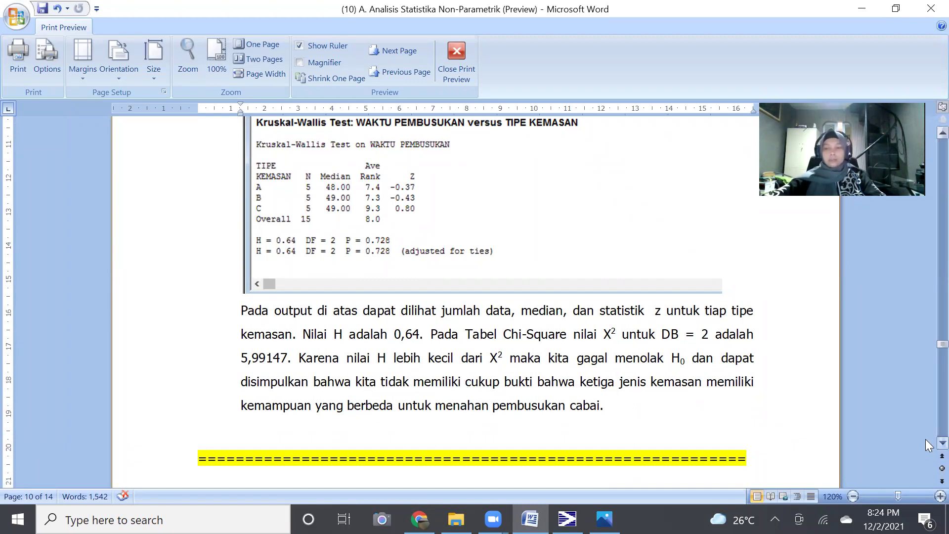
scroll(926, 440, "down", 10)
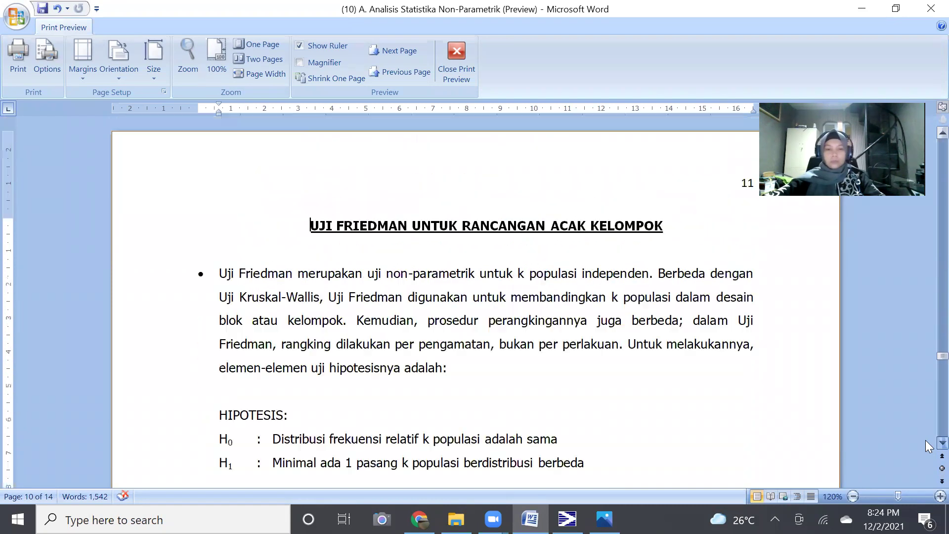
Step: Switch to Minitab, minimize Worksheet 2 and restore the minimized Worksheet 3
left_click(567, 519)
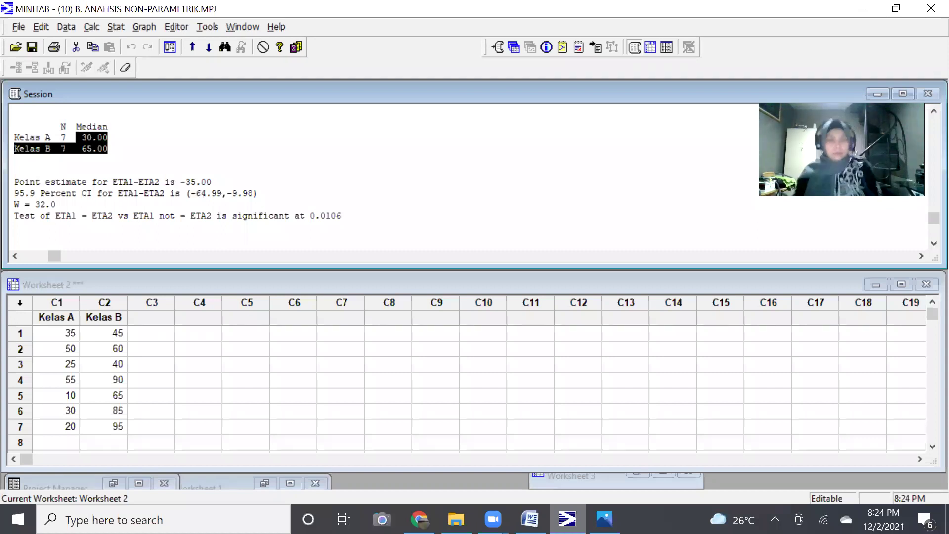
left_click(871, 282)
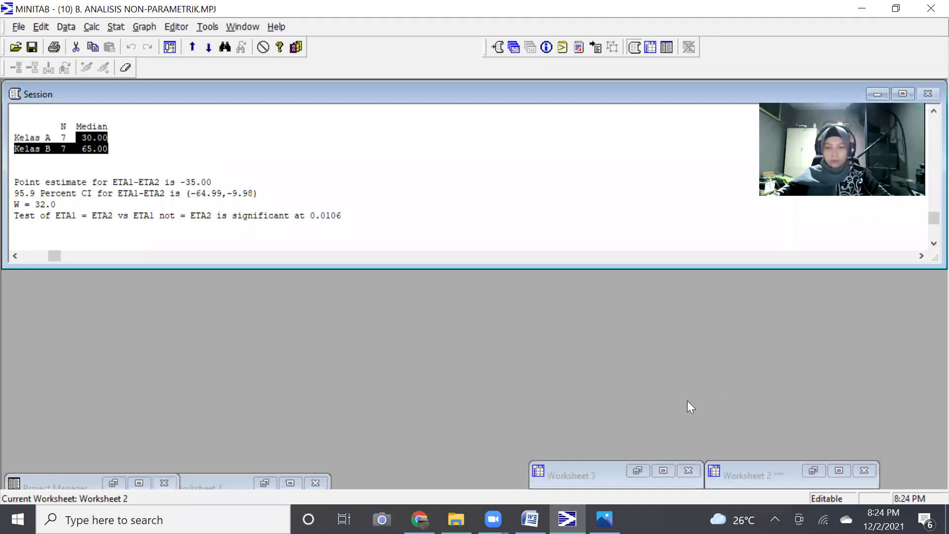
left_click(814, 471)
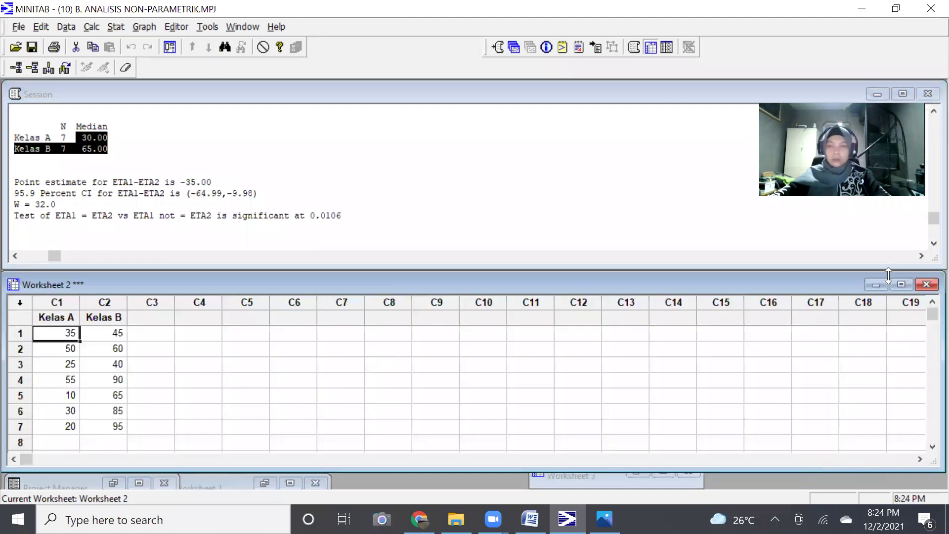
left_click(877, 285)
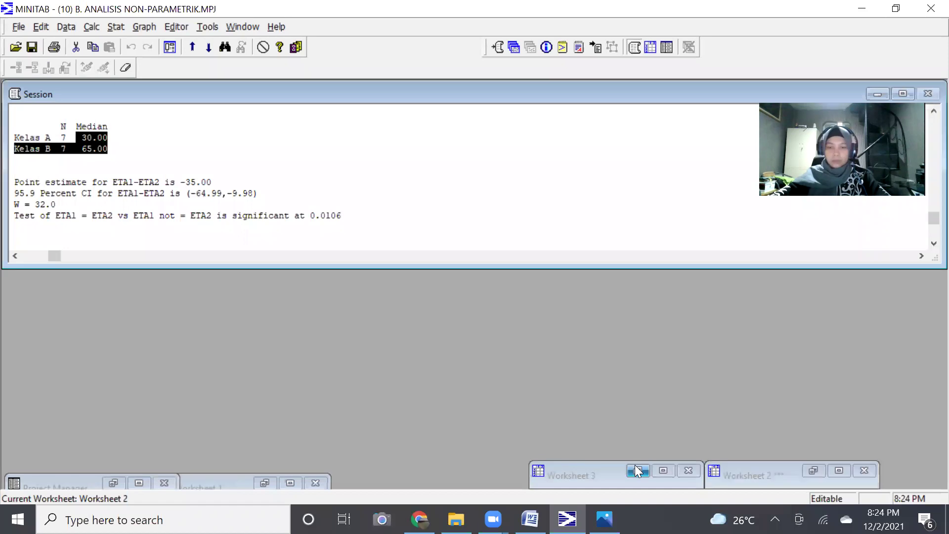
left_click(637, 471)
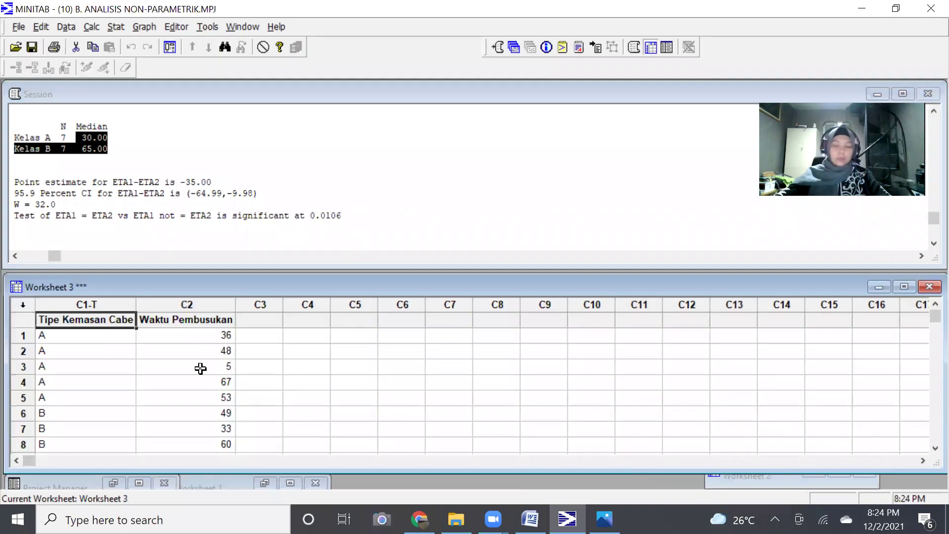
Step: Delete the Tipe Kemasan Cabe and Waktu Pembusukan columns, including their names and data, from Worksheet 3
key("shift+Right")
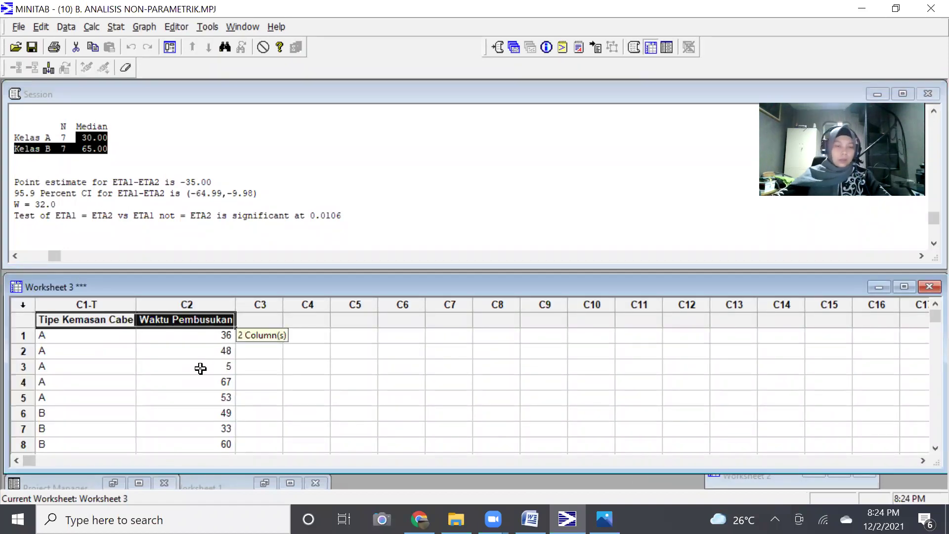
key("shift+Down")
key("shift+Down")
key("shift+Down")
key("shift+Down")
key("shift+Down")
key("shift+Down")
key("shift+Down")
key("shift+Down")
key("shift+Down")
key("shift+Down")
key("shift+Down")
key("shift+Down")
key("shift+Down")
key("shift+Down")
key("shift+Down")
key("shift+Down")
key("shift+Down")
key("shift+Down")
key("shift+Down")
key("shift+Down")
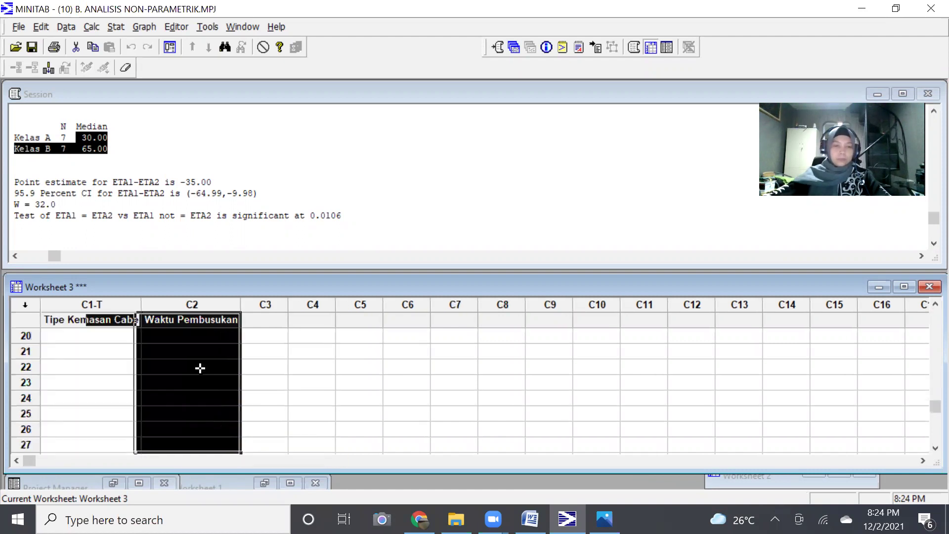
key("Delete")
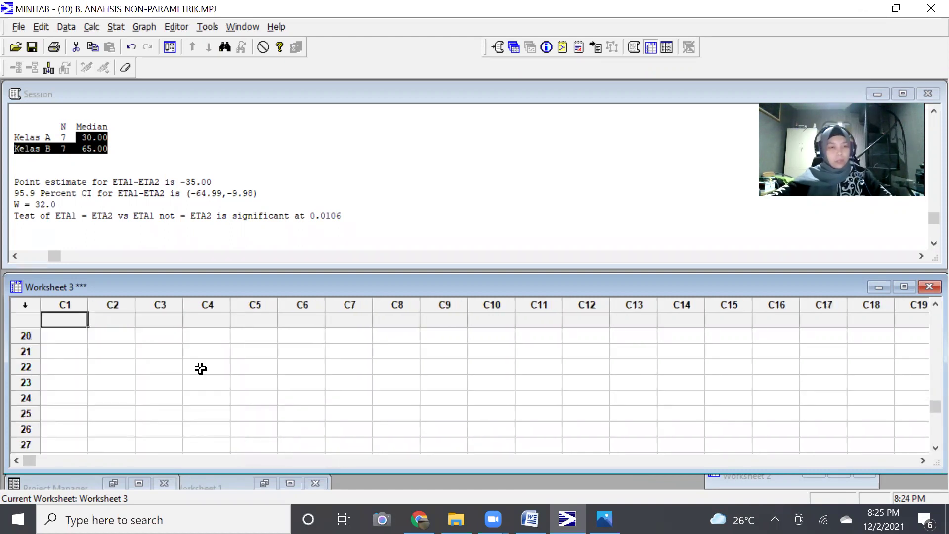
Step: Name column C1 TIPE KEMASAN and column C2 WAKTU PEMBUSUKAN in Worksheet 3
left_click(73, 320)
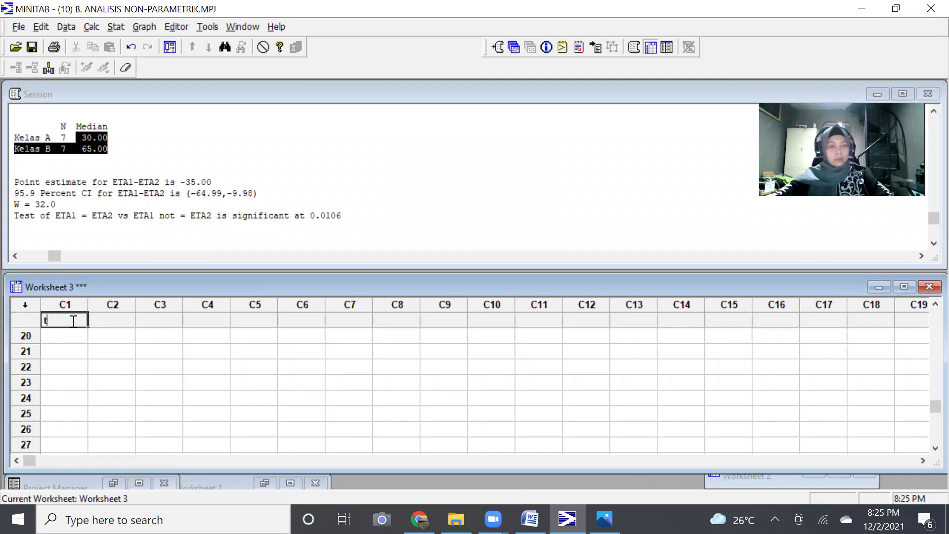
type("TI")
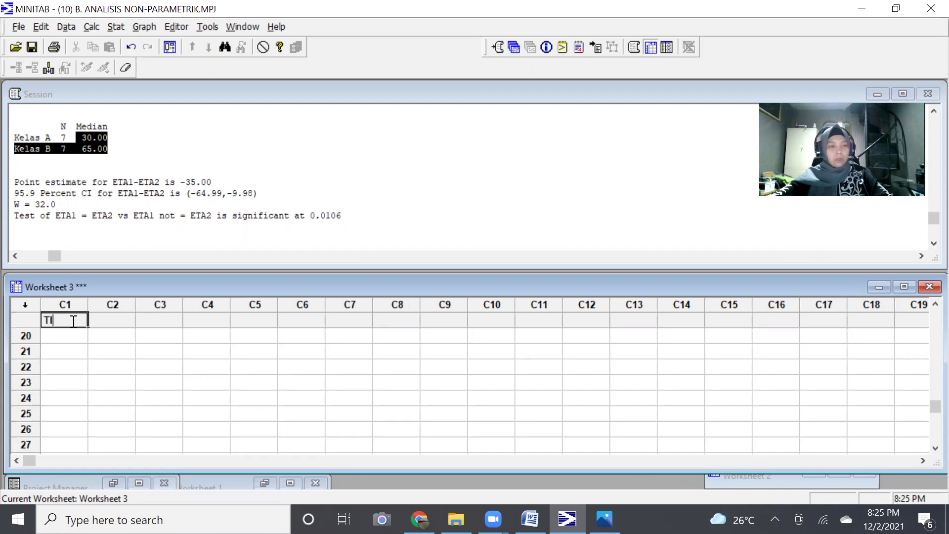
type("PE EMASAN")
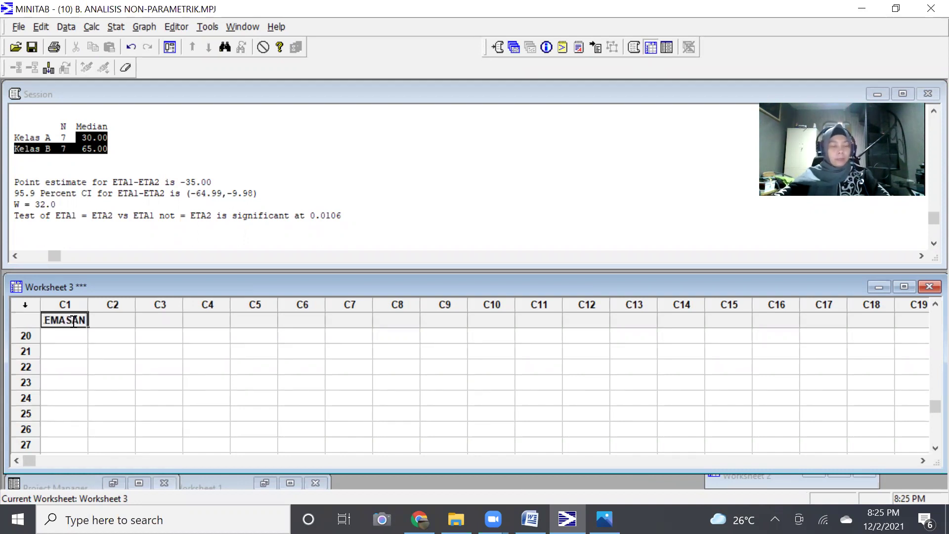
key("Tab")
type("W")
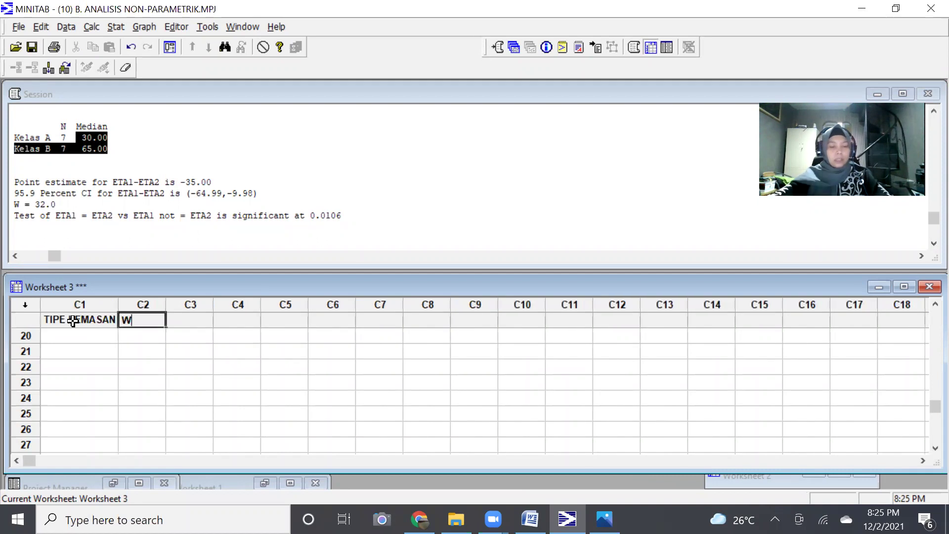
type("AKTU PEMB")
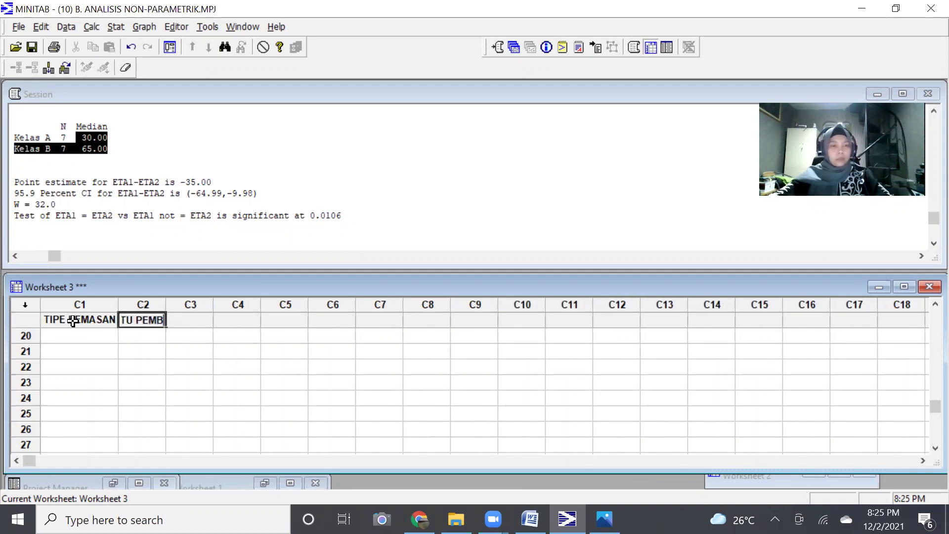
type("USUKAN")
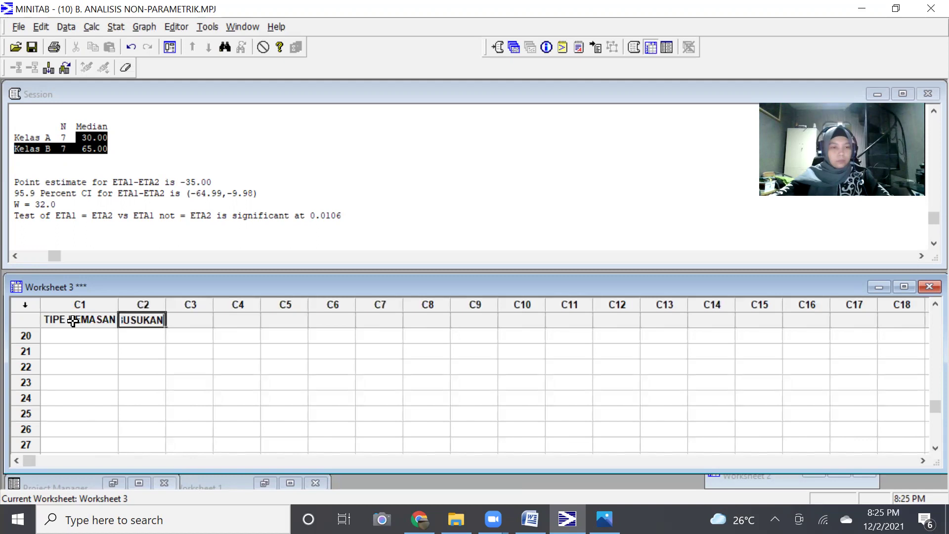
key("Return")
Step: Fill the TIPE KEMASAN column from row 1 with five A, five B and five C entries
key("Left")
key("Up")
key("Up")
key("Up")
key("Up")
key("Up")
key("Up")
key("Up")
key("Up")
key("Up")
key("Up")
key("Up")
key("Up")
key("Up")
key("Up")
key("Up")
key("Up")
key("Up")
key("Up")
key("Up")
key("Up")
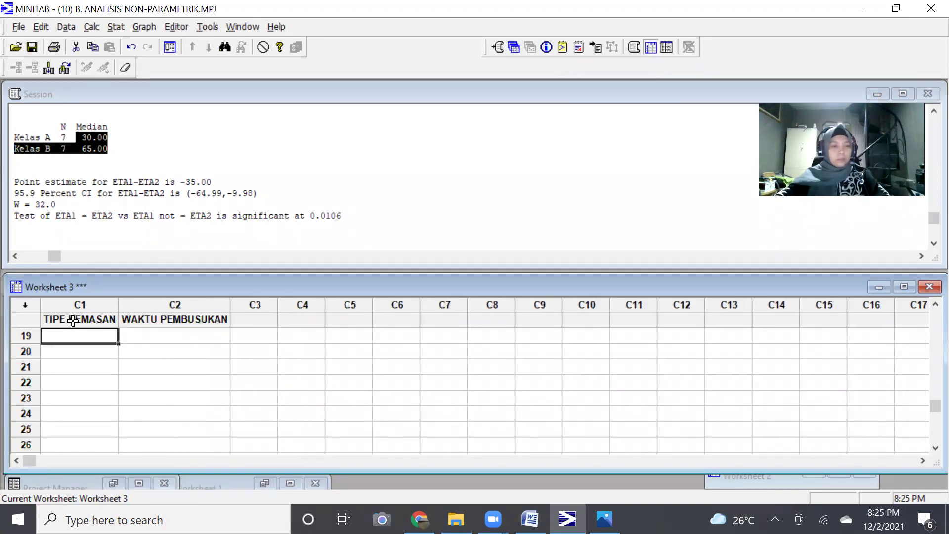
key("Down")
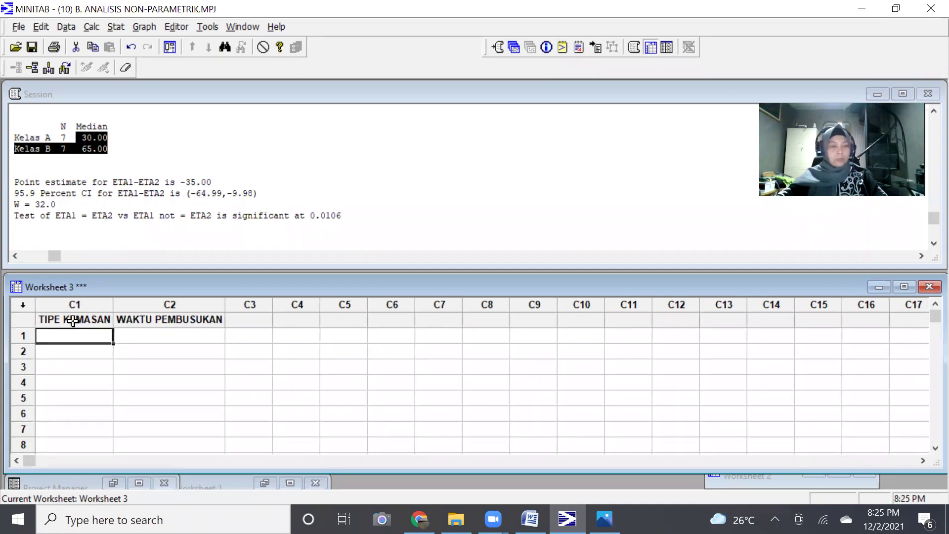
type("A")
key("Return")
type("A")
key("Return")
type("A")
key("Return")
type("A")
key("Return")
type("A")
key("Return")
type("B")
key("Return")
type("B")
key("Return")
type("B")
key("Return")
type("B")
key("Return")
type("B")
key("Return")
type("C")
key("Return")
type("C")
key("Return")
type("C")
key("Return")
type("C")
key("Return")
type("C")
key("Return")
Step: Switch to the Word document and copy the five packaging type A spoilage times from the chili table
key("Right")
key("Up")
key("Up")
key("Up")
key("Up")
key("Up")
key("Up")
key("Up")
key("Up")
key("Up")
key("Up")
key("Up")
key("Up")
key("Up")
key("Up")
key("Up")
key("Up")
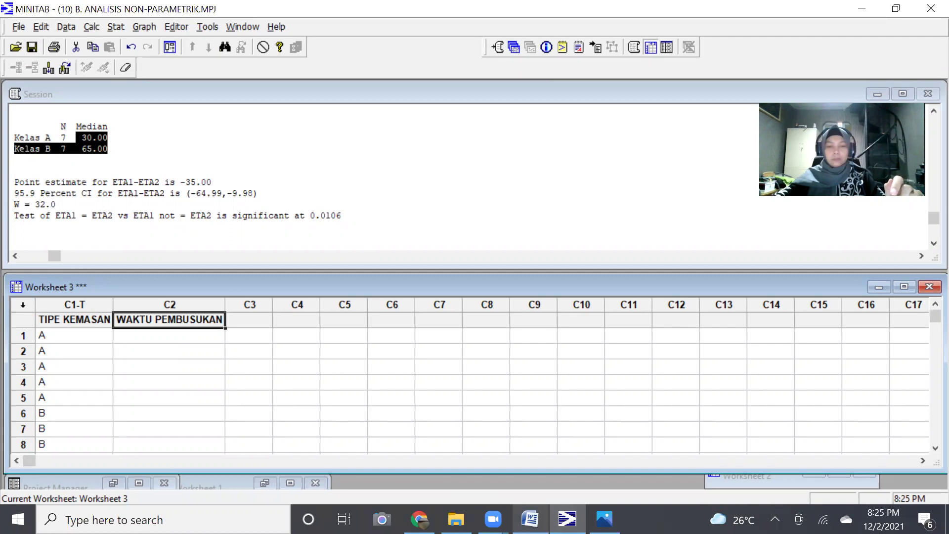
left_click(531, 519)
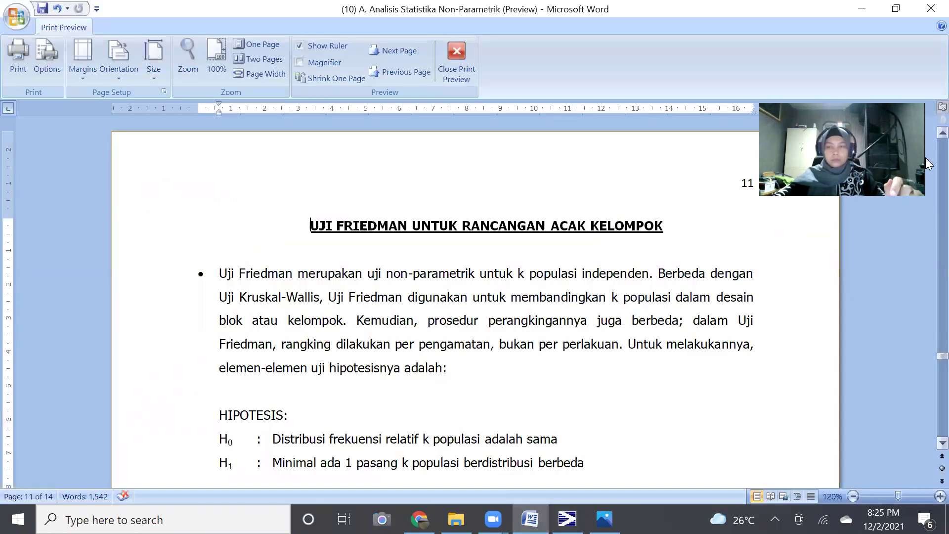
scroll(925, 157, "up", 20)
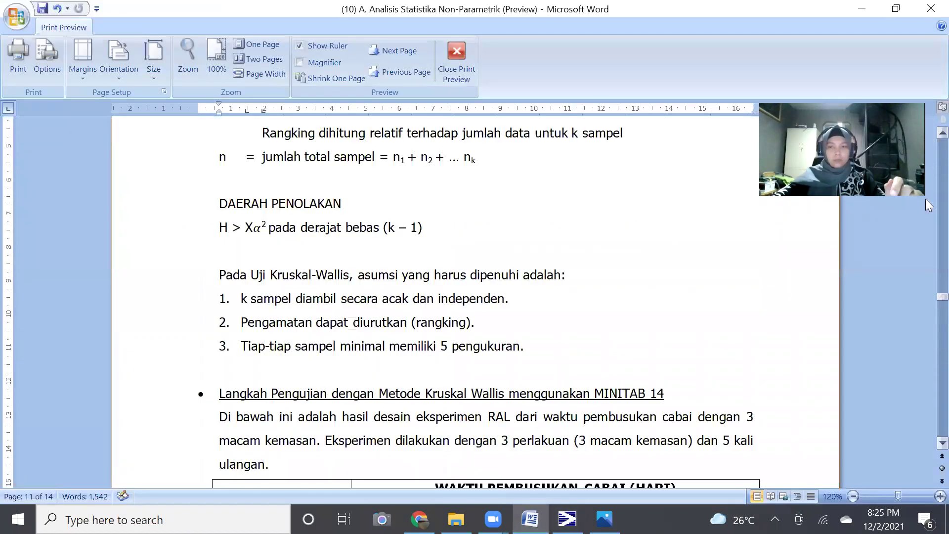
scroll(926, 321, "down", 8)
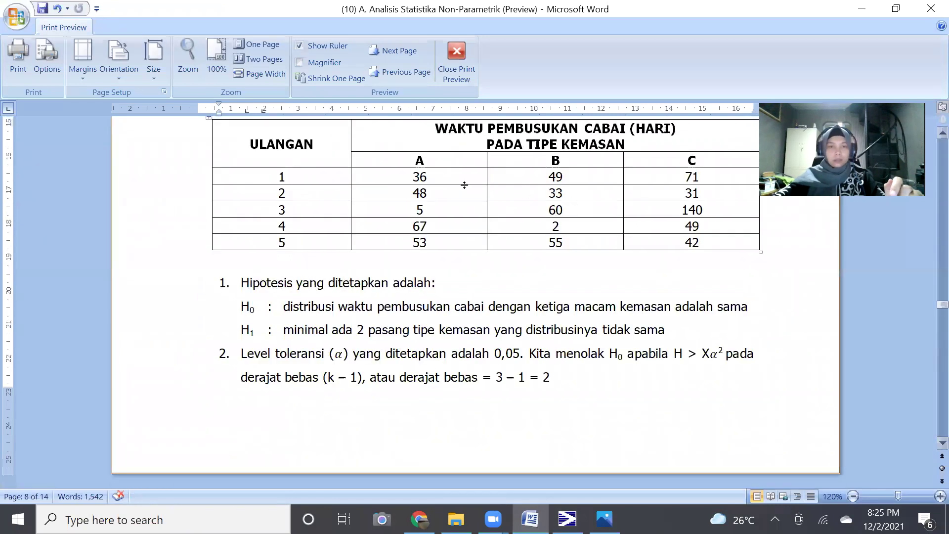
left_click(354, 179)
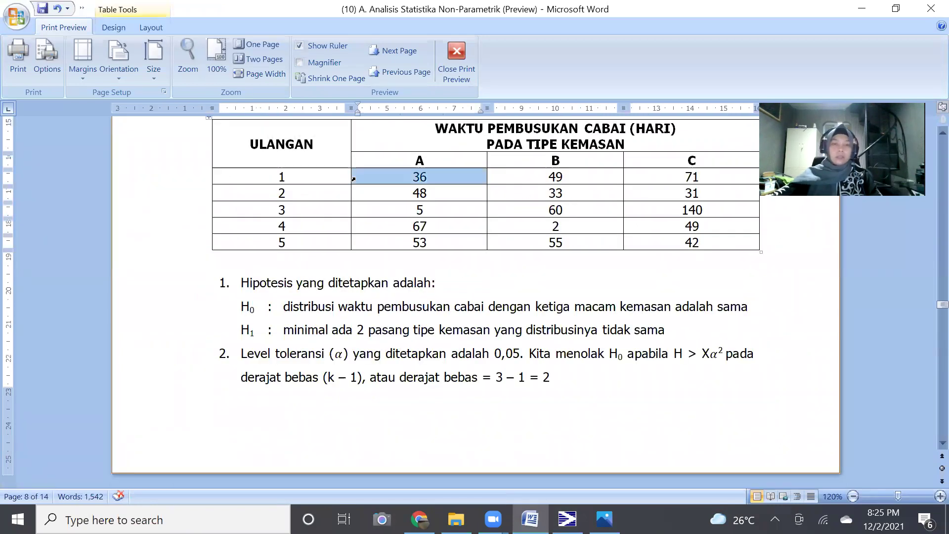
key("shift+Down")
key("shift+Down")
key("shift+Down")
key("shift+Down")
key("ctrl+c")
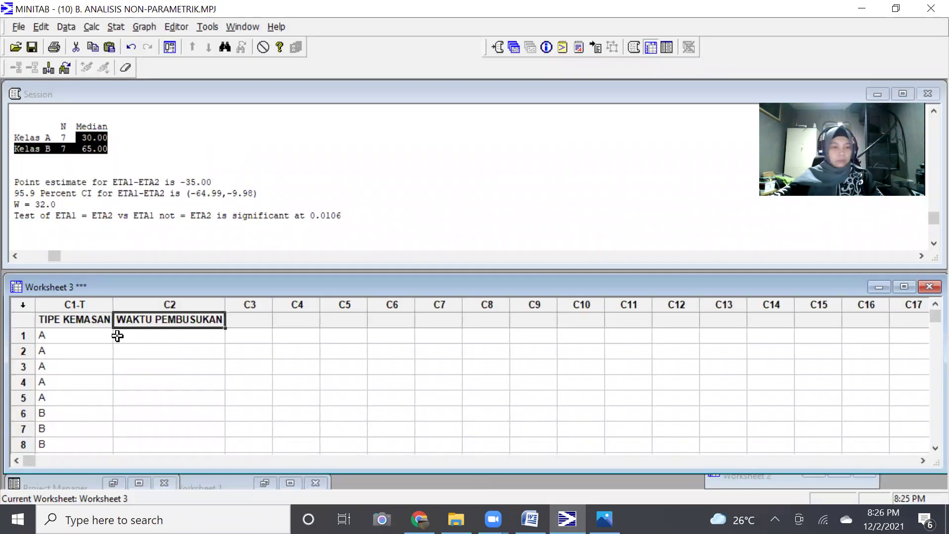
Step: Paste the copied type A values 36, 48, 5, 67 and 53 into rows 1 to 5 of WAKTU PEMBUSUKAN in Minitab
left_click(117, 336)
key("shift+Down")
key("shift+Down")
key("shift+Down")
key("shift+Down")
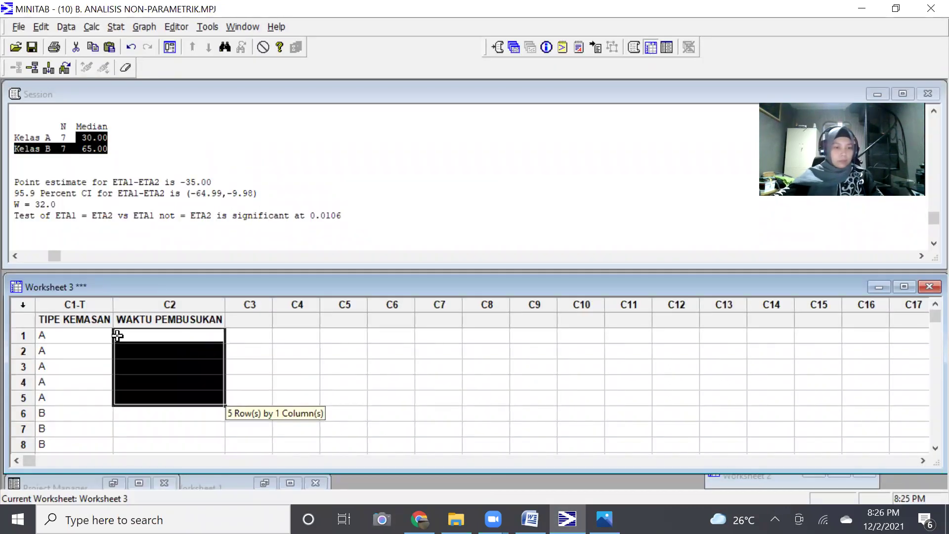
key("ctrl+v")
Step: Copy the type B values 49, 33, 60, 2 and 55 from the Word table into WAKTU PEMBUSUKAN, rows 6 to 10, in Minitab
key("Down")
key("Down")
key("Down")
key("Down")
key("Down")
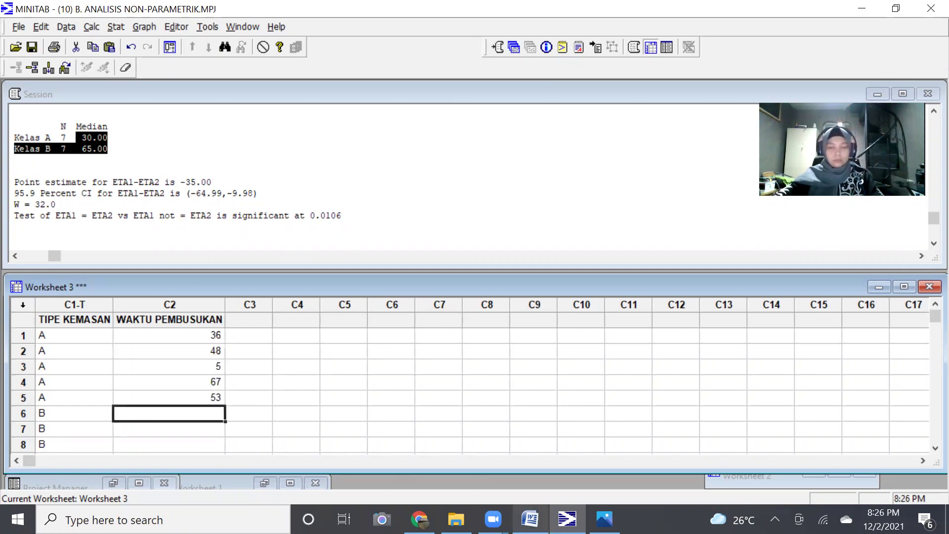
left_click(529, 520)
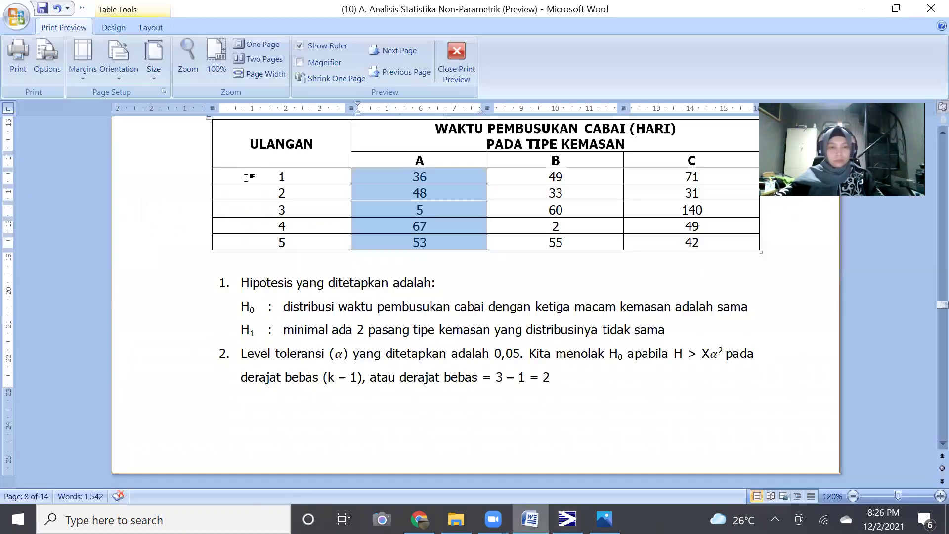
left_click(492, 178)
key("shift+Down")
key("shift+Down")
key("shift+Down")
key("shift+Down")
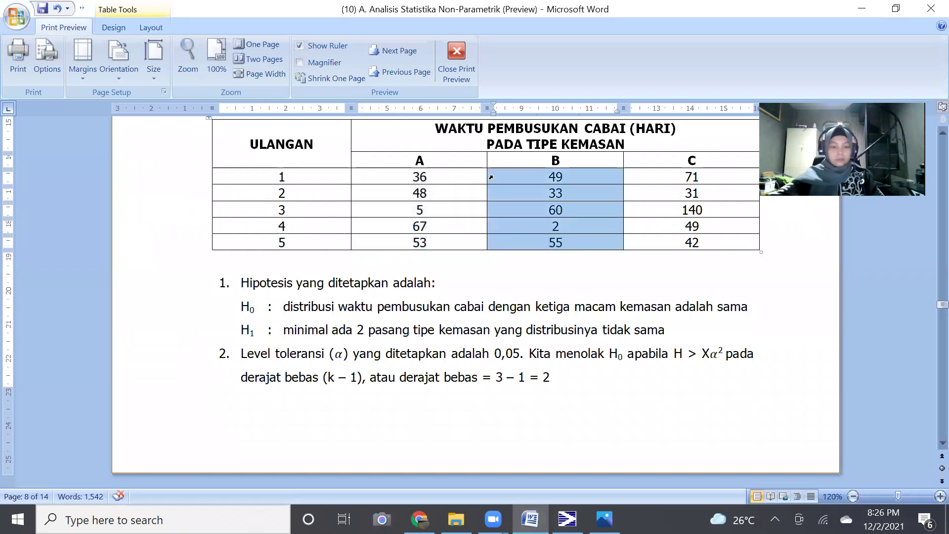
left_click(567, 519)
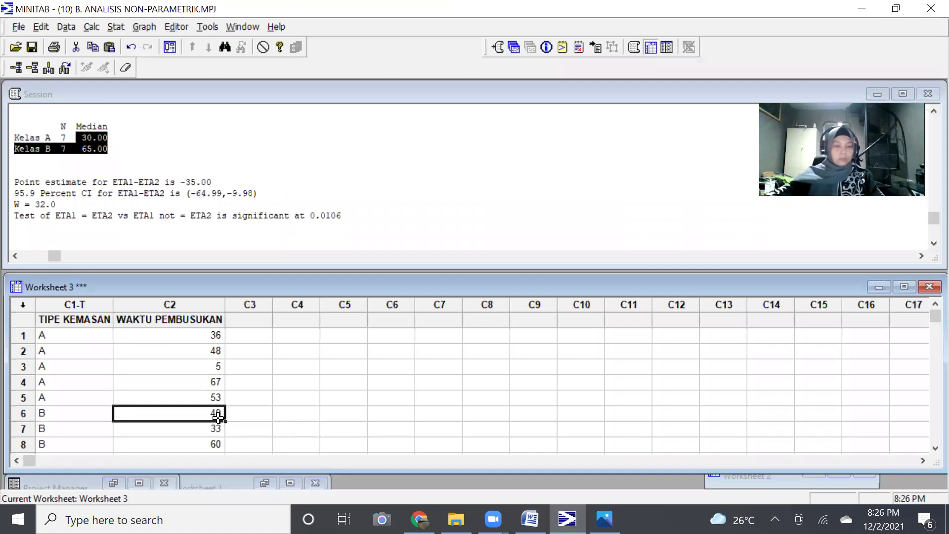
Step: Copy the type C values 71, 31, 140, 49 and 42 from the Word table into WAKTU PEMBUSUKAN from row 11 in Minitab
key("Down")
key("Down")
key("Down")
key("Down")
key("Down")
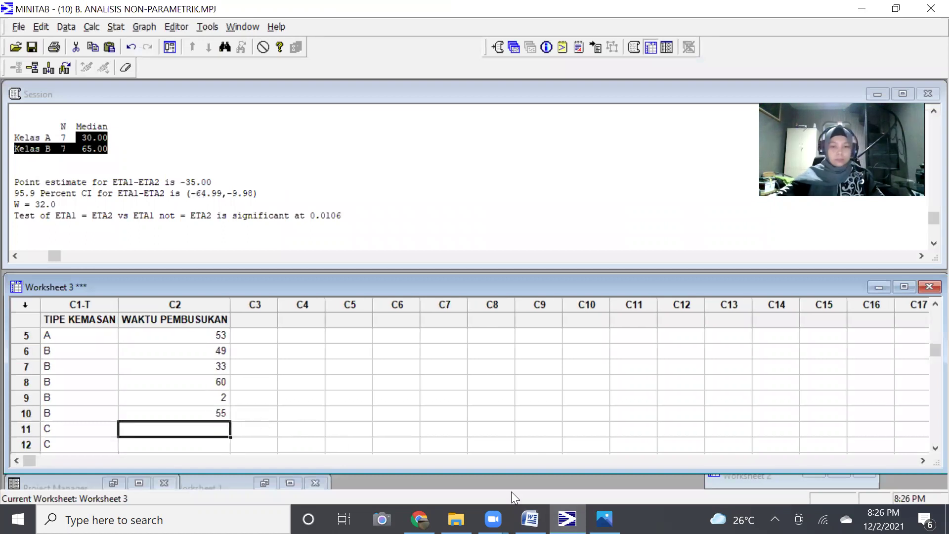
left_click(531, 520)
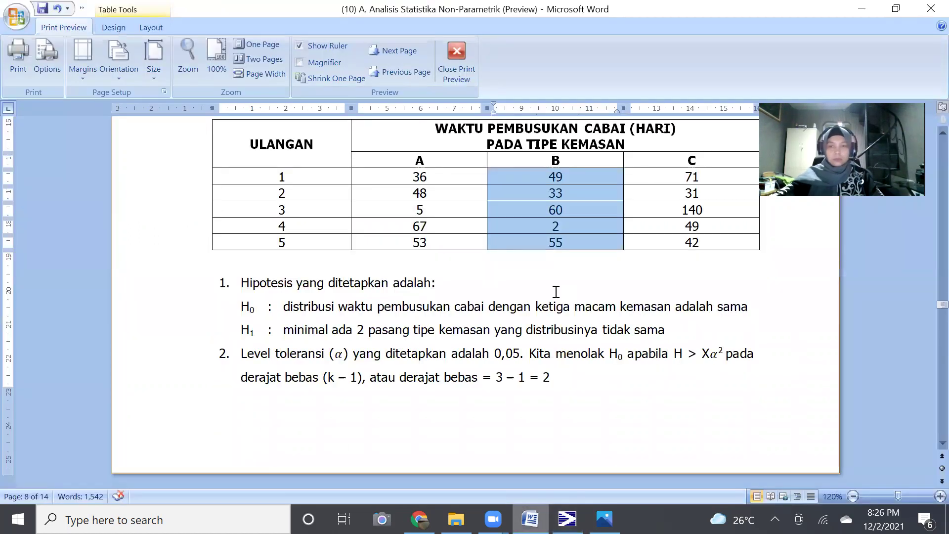
left_click(626, 177)
key("shift+Down")
key("shift+Down")
key("shift+Down")
key("shift+Down")
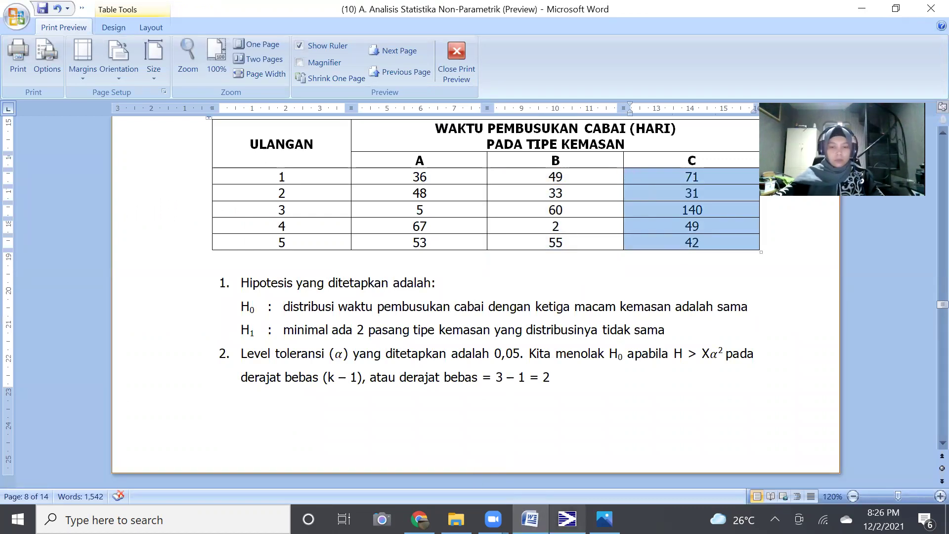
left_click(567, 520)
key("ctrl+v")
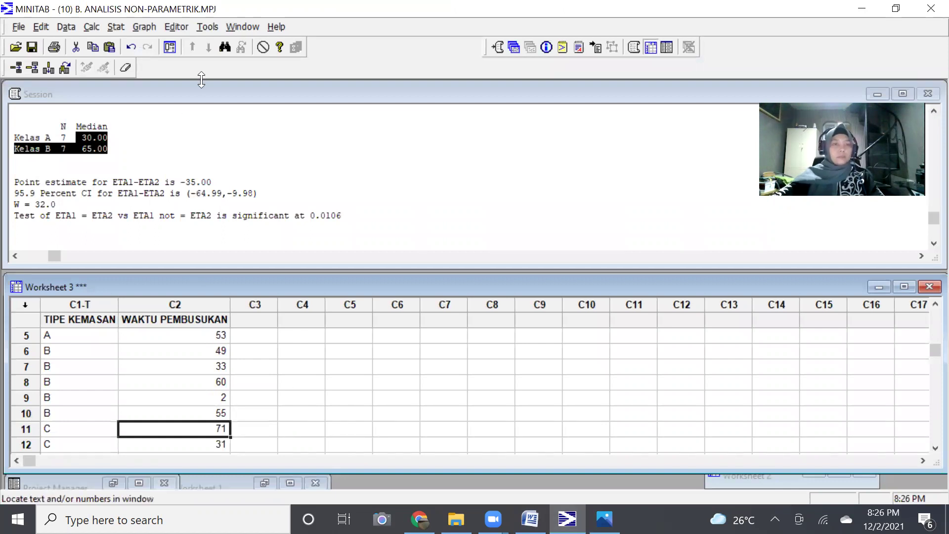
Step: Start the nonparametric Kruskal-Wallis test and clear the previous Response and Factor entries
left_click(22, 236)
left_click(121, 25)
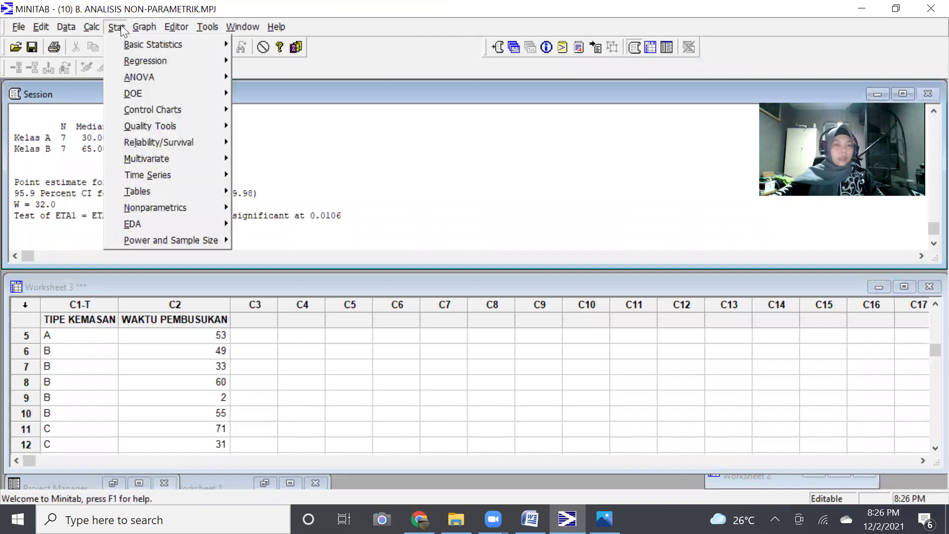
mouse_move(144, 28)
key("Left")
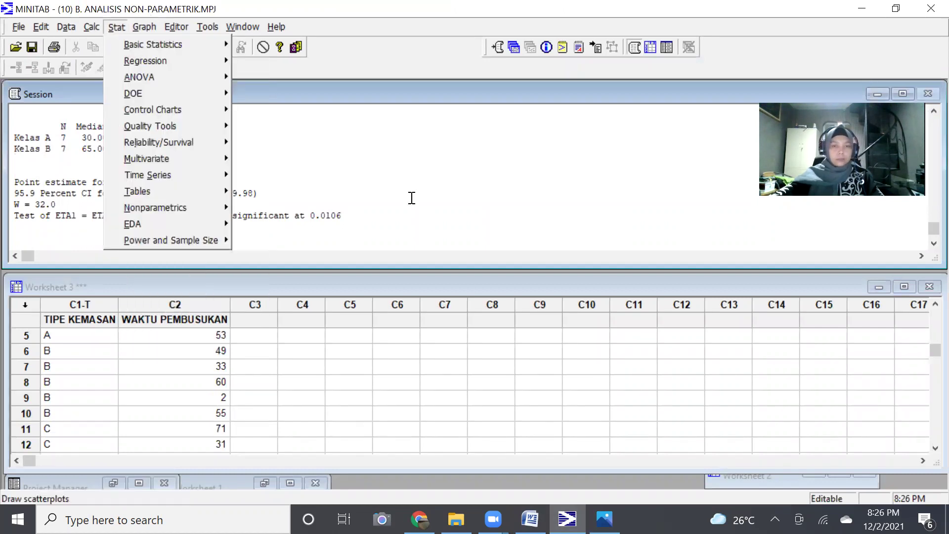
left_click(104, 29)
left_click(103, 29)
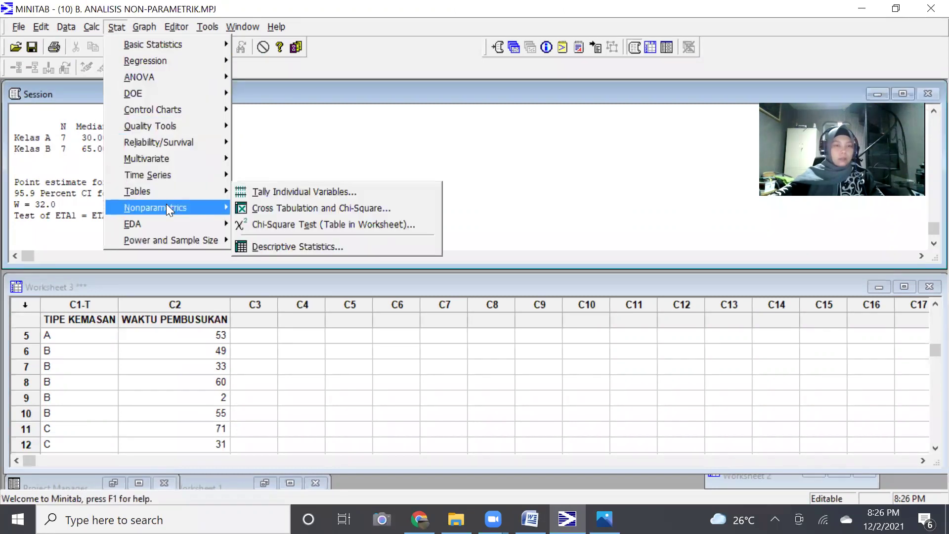
mouse_move(167, 205)
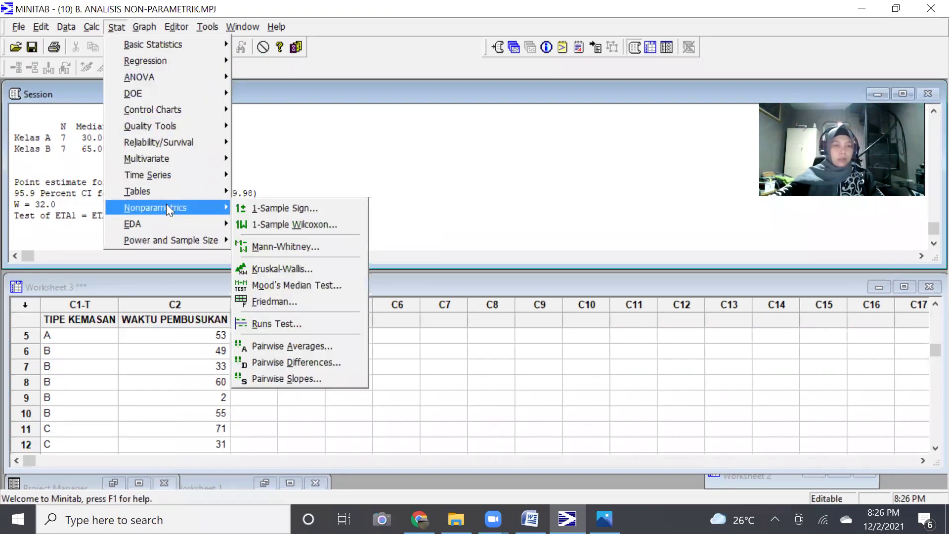
left_click(267, 271)
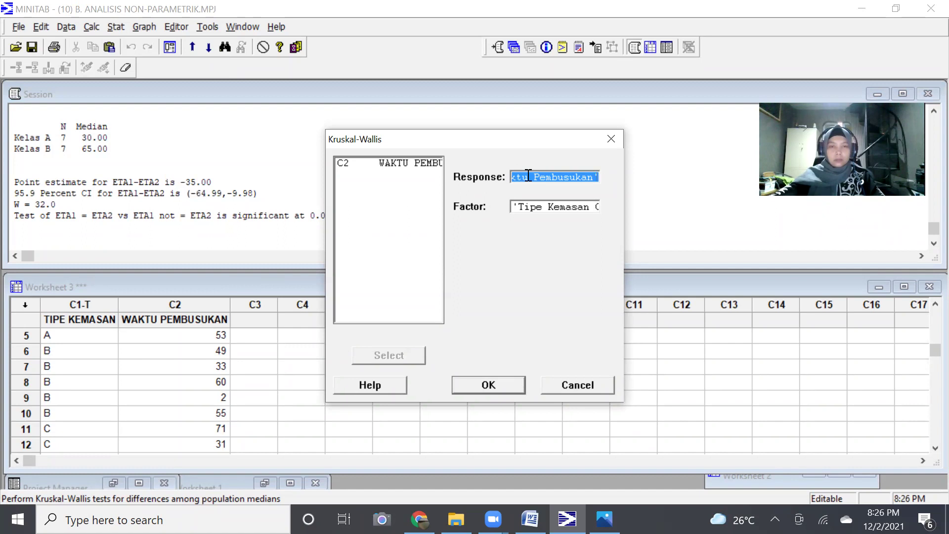
key("BackSpace")
left_click(519, 204)
key("shift+Right")
key("shift+Right")
key("shift+Right")
key("shift+Right")
key("shift+Right")
key("shift+Right")
key("shift+Right")
key("shift+Right")
key("shift+Right")
key("shift+Right")
key("shift+Right")
key("shift+Right")
key("shift+Right")
key("shift+Right")
key("shift+Right")
key("shift+Right")
key("shift+Right")
key("shift+Right")
key("shift+Right")
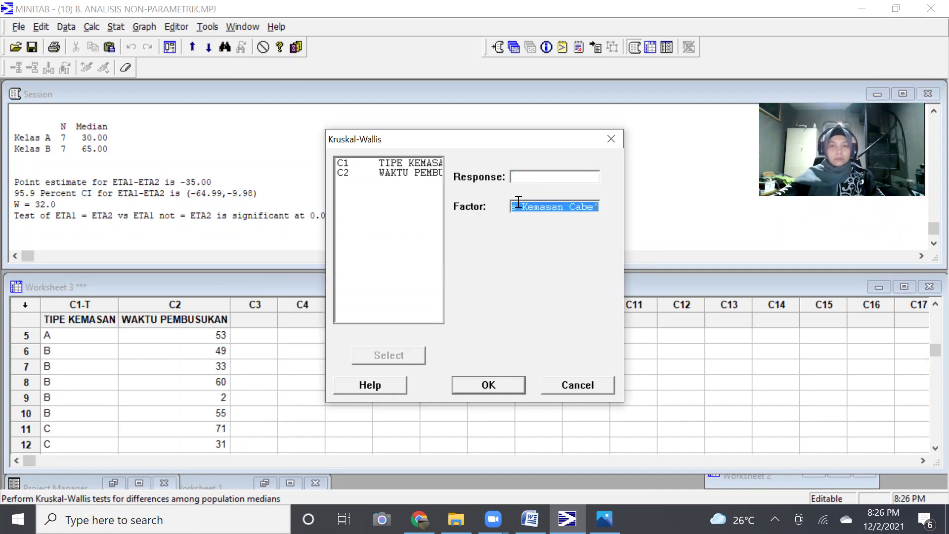
key("BackSpace")
Step: Set WAKTU PEMBUSUKAN as the Response and TIPE KEMASAN as the Factor of the Kruskal-Wallis test
left_click(529, 181)
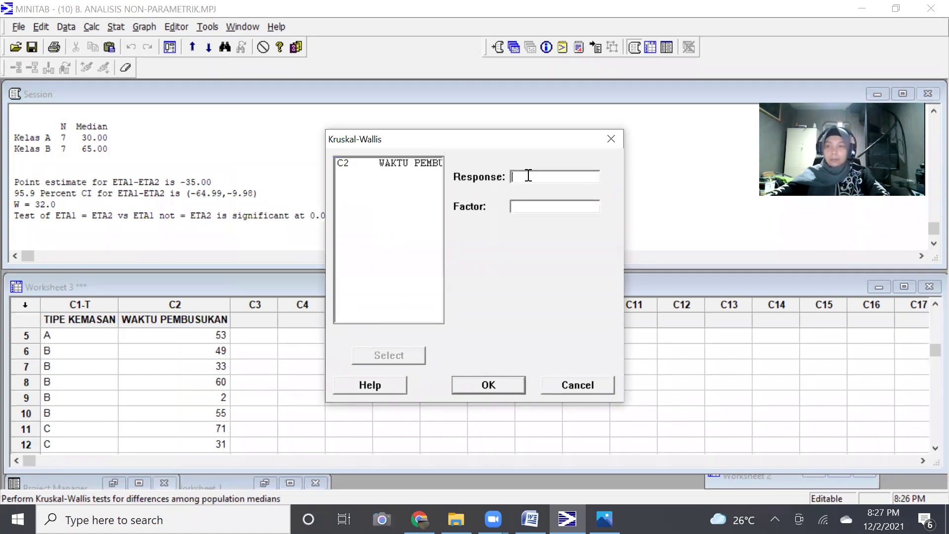
left_click(525, 206)
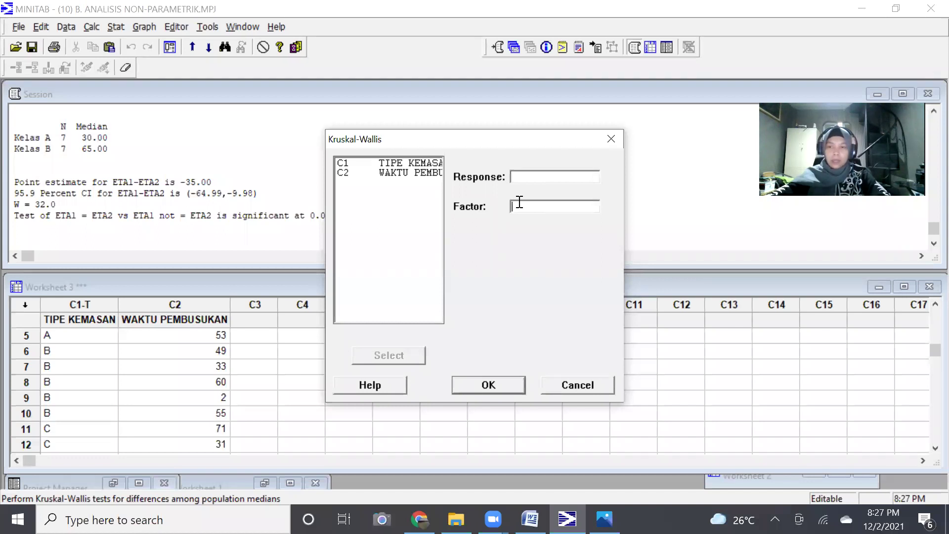
left_click(524, 176)
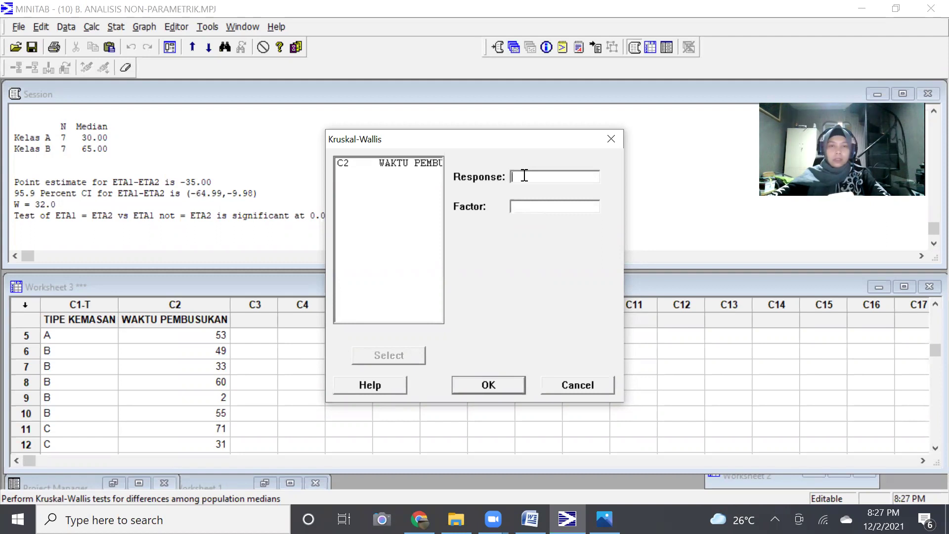
left_click(426, 163)
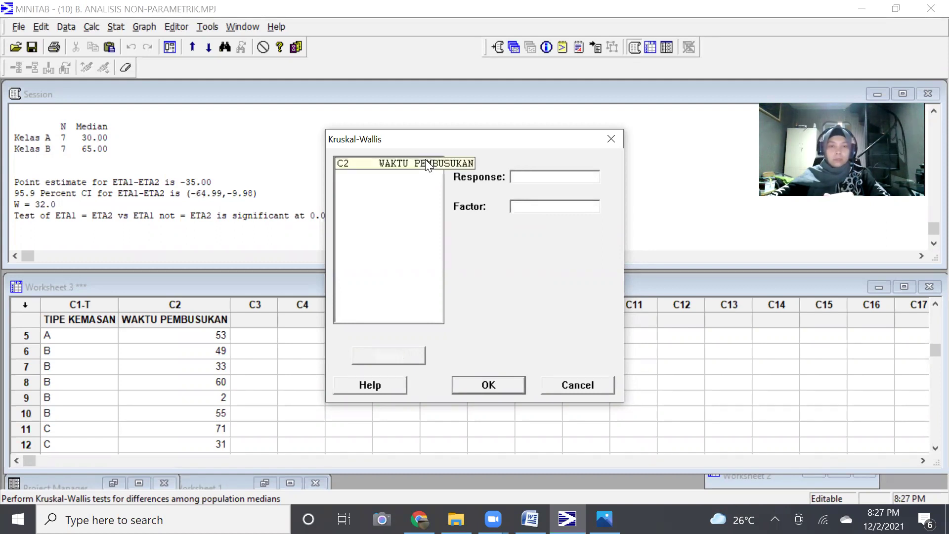
double_click(427, 163)
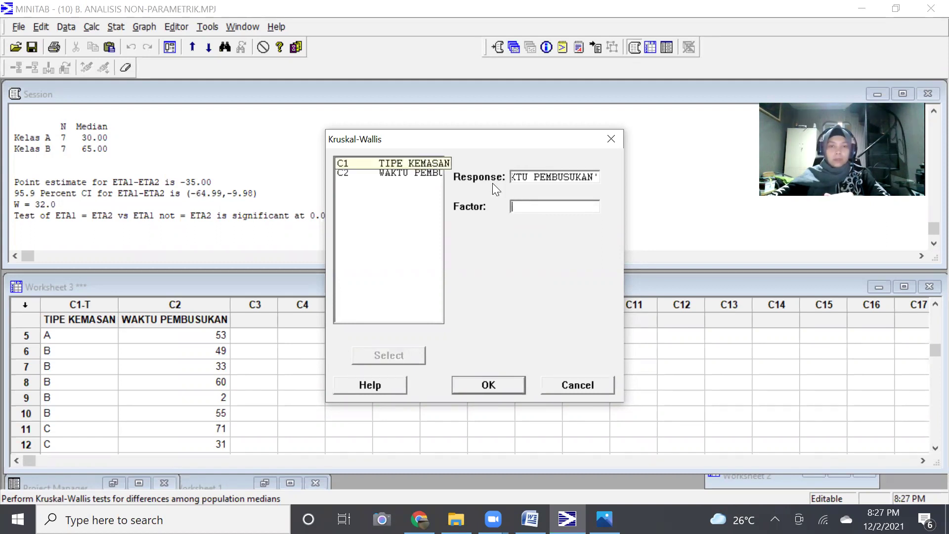
double_click(411, 165)
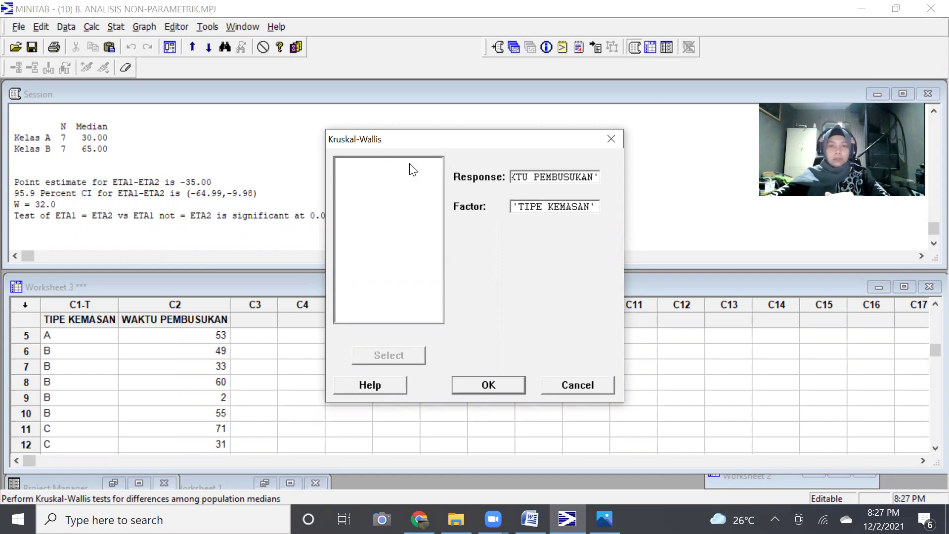
Step: Run the Kruskal-Wallis test and highlight its results through the H, DF and P lines in the session output
left_click(511, 379)
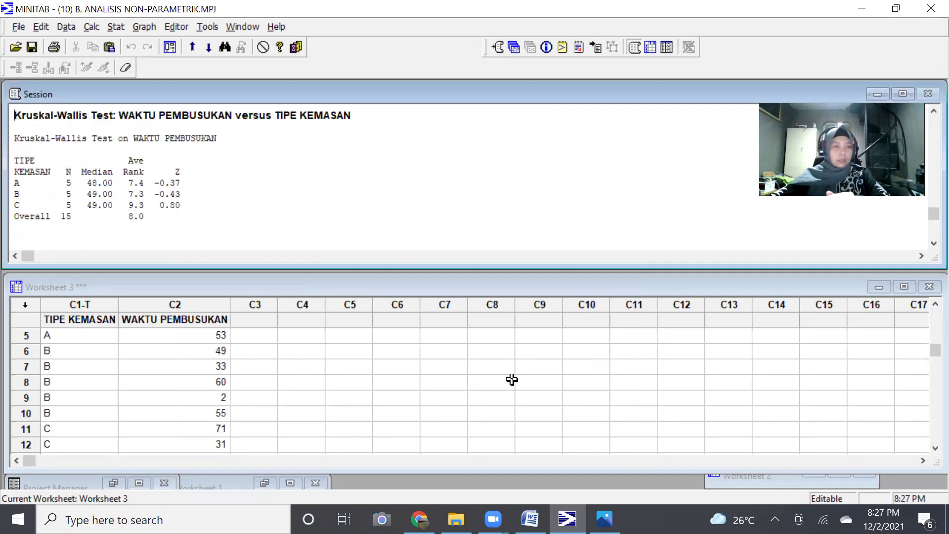
key("shift+Down")
key("shift+Down")
key("shift+Down")
key("shift+Down")
key("shift+Down")
key("shift+Down")
key("shift+Down")
key("shift+Down")
key("shift+Down")
key("shift+Down")
key("shift+Down")
key("shift+Down")
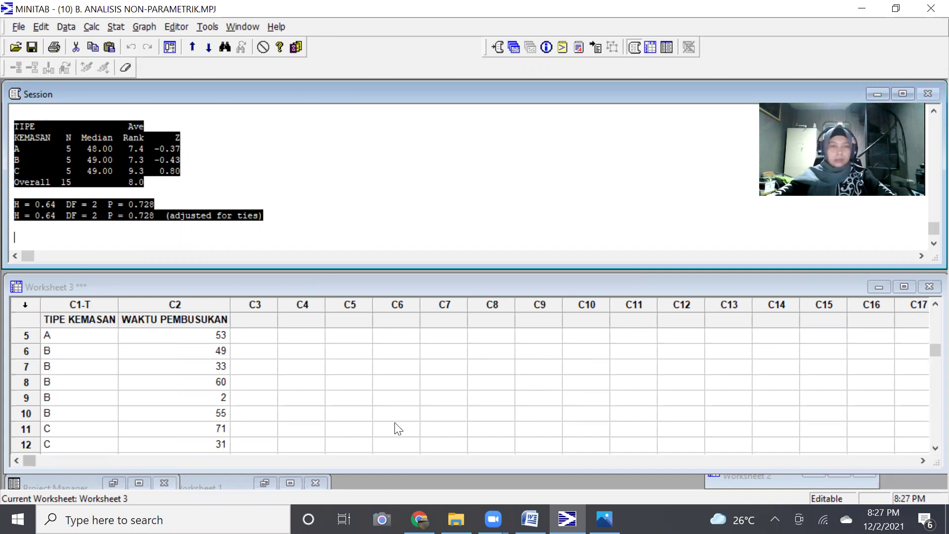
left_click(296, 213)
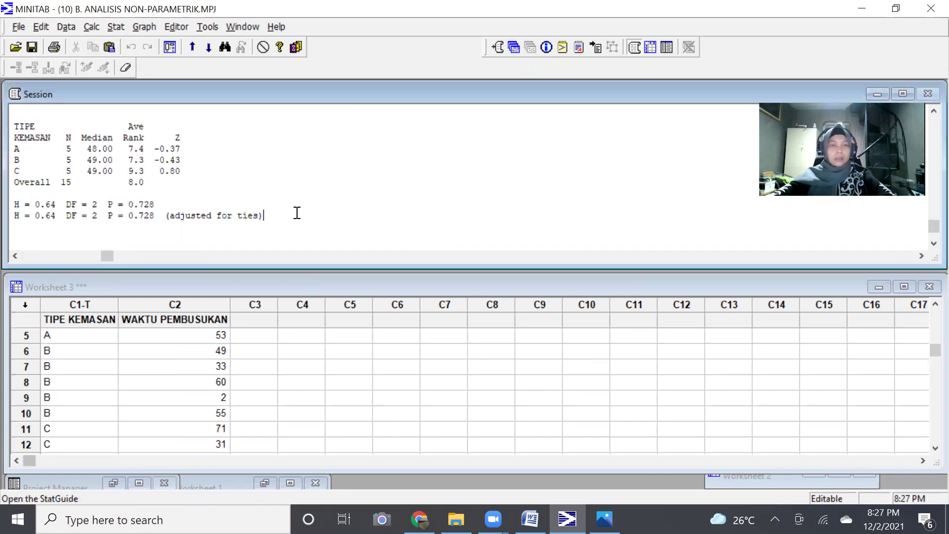
Step: Switch to the Word document, review the Kruskal-Wallis conclusion and go to the Friedman test section for randomized block designs on page 11
left_click(531, 519)
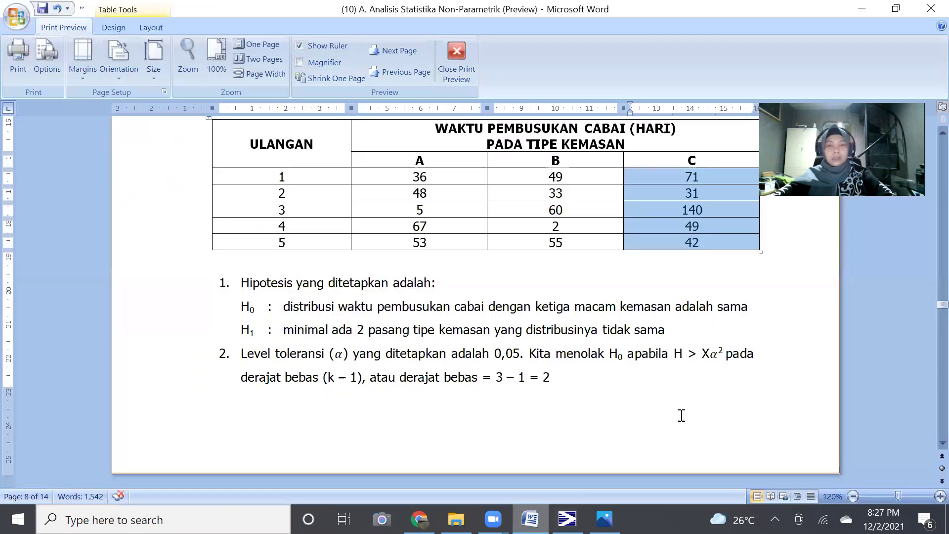
scroll(925, 364, "down", 10)
scroll(926, 364, "down", 15)
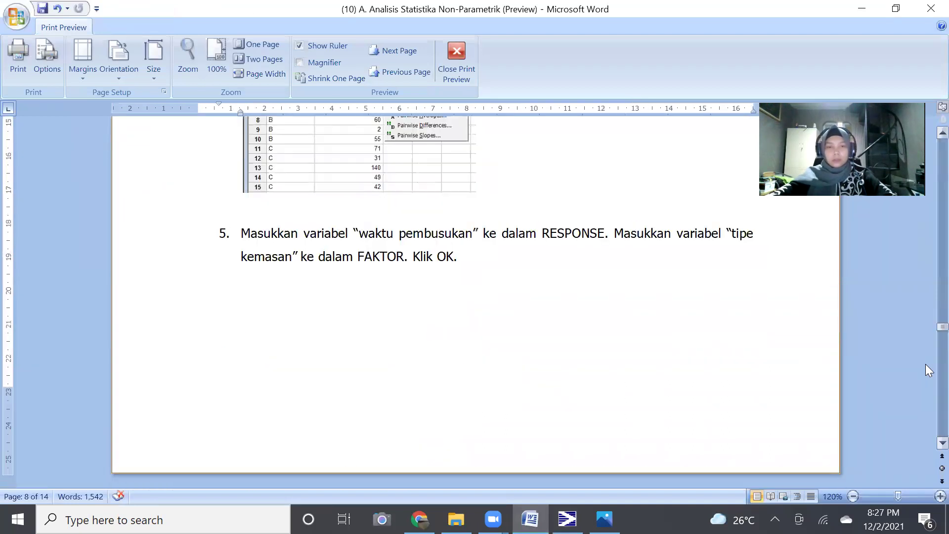
scroll(926, 364, "down", 5)
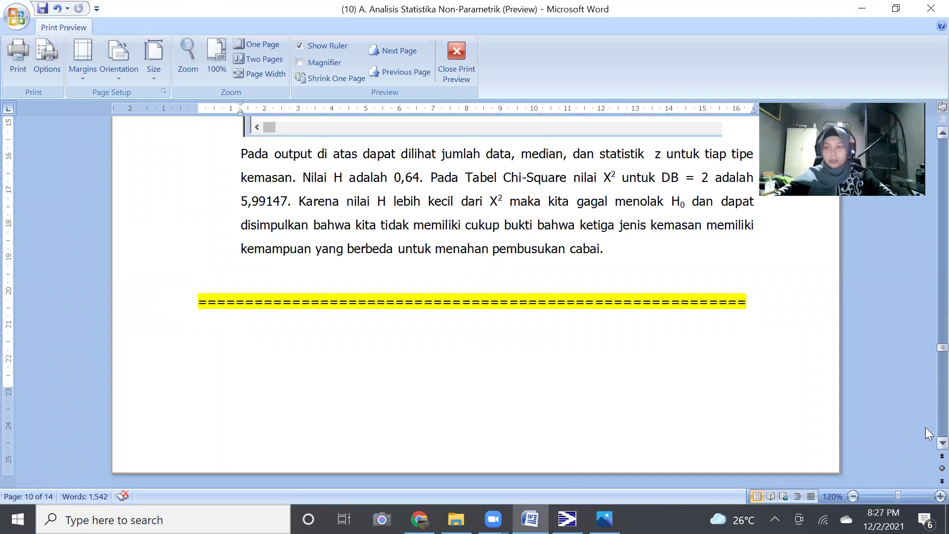
key("ctrl+Page_Down")
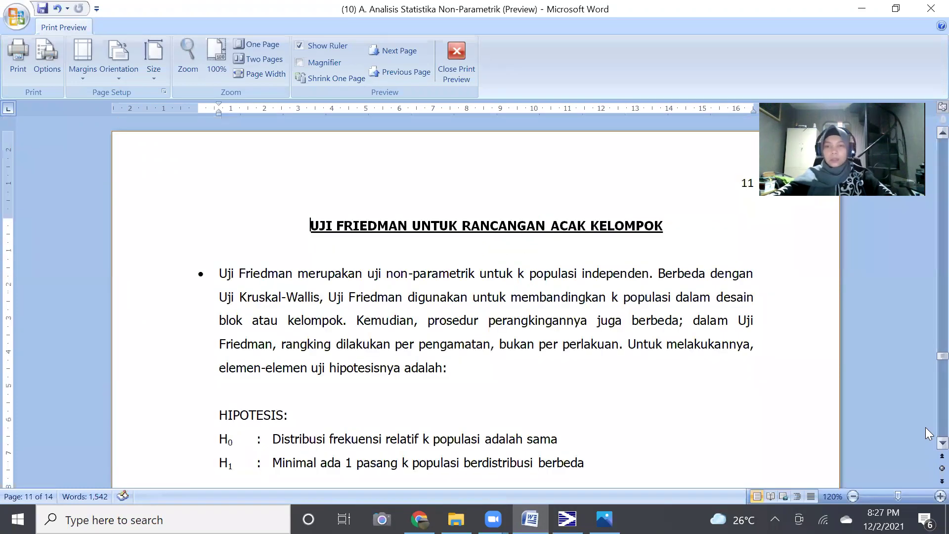
left_click(319, 252)
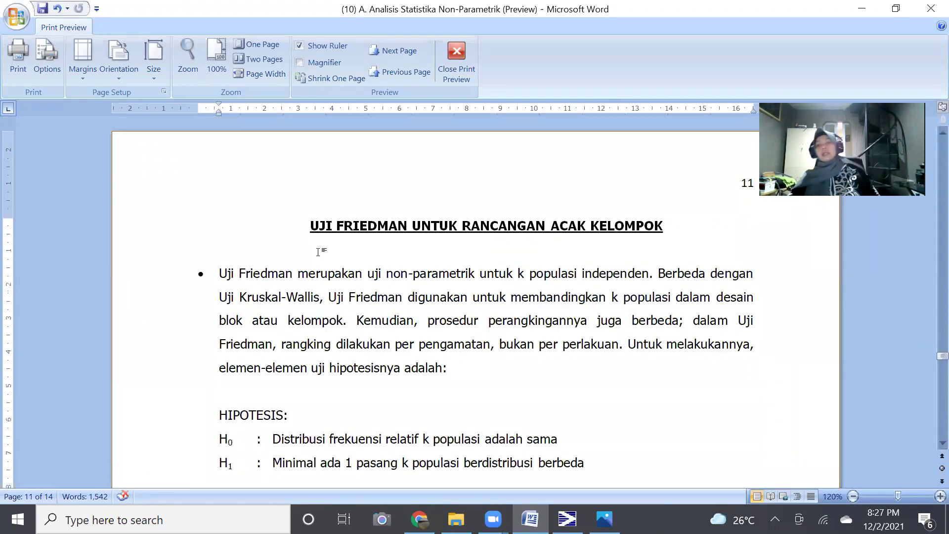